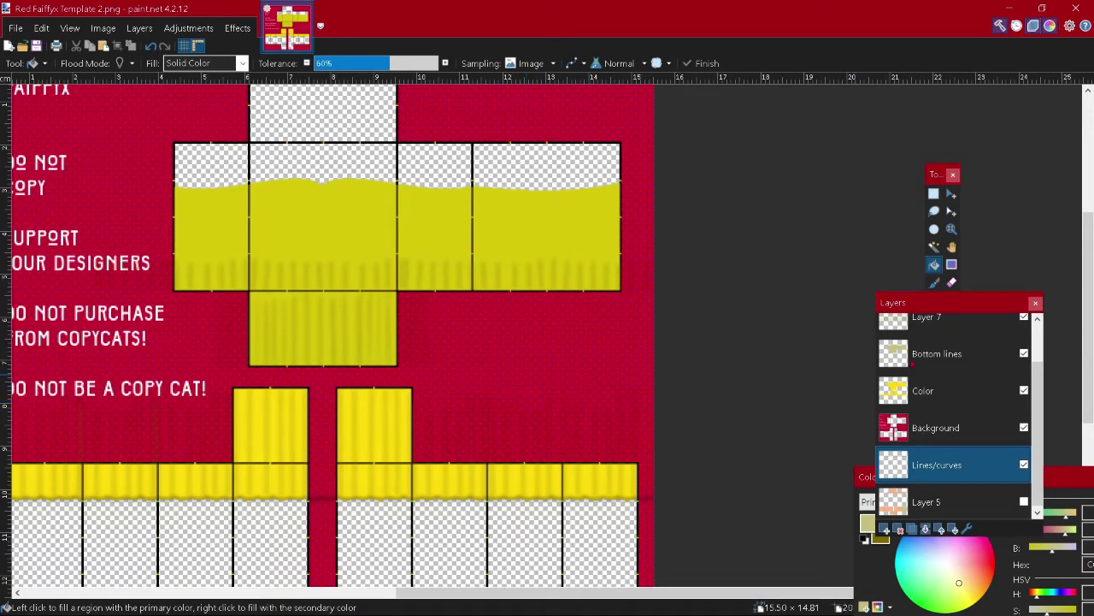
# - Add a new layer and set the primary colour to white
pyautogui.moveTo(893, 303); pyautogui.dragTo(899, 186)
pyautogui.click(890, 414)
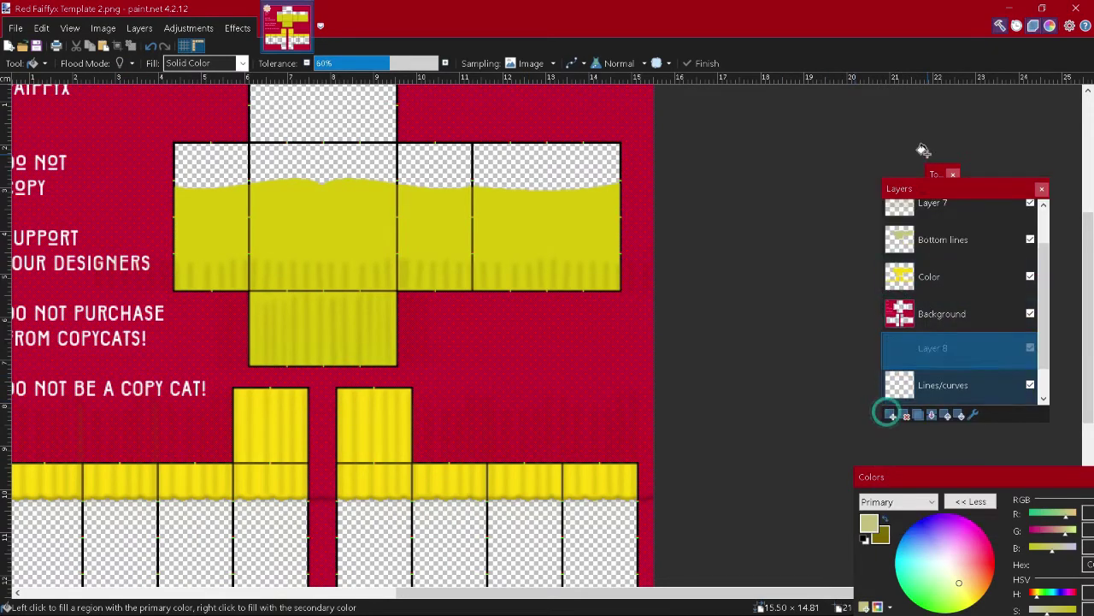
pyautogui.moveTo(946, 119); pyautogui.dragTo(951, 94)
pyautogui.scroll(-2, 938, 350)
pyautogui.moveTo(889, 477); pyautogui.dragTo(840, 260)
pyautogui.click(813, 411)
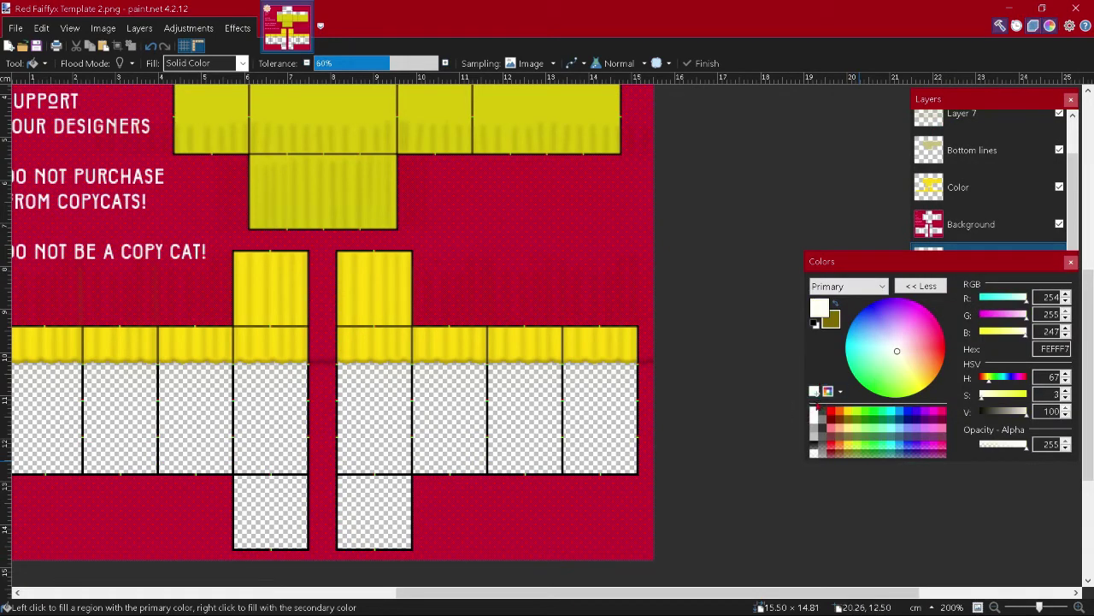
# - Choose the Line/Curve tool and add a new layer above Layer 7
pyautogui.moveTo(830, 259); pyautogui.dragTo(939, 424)
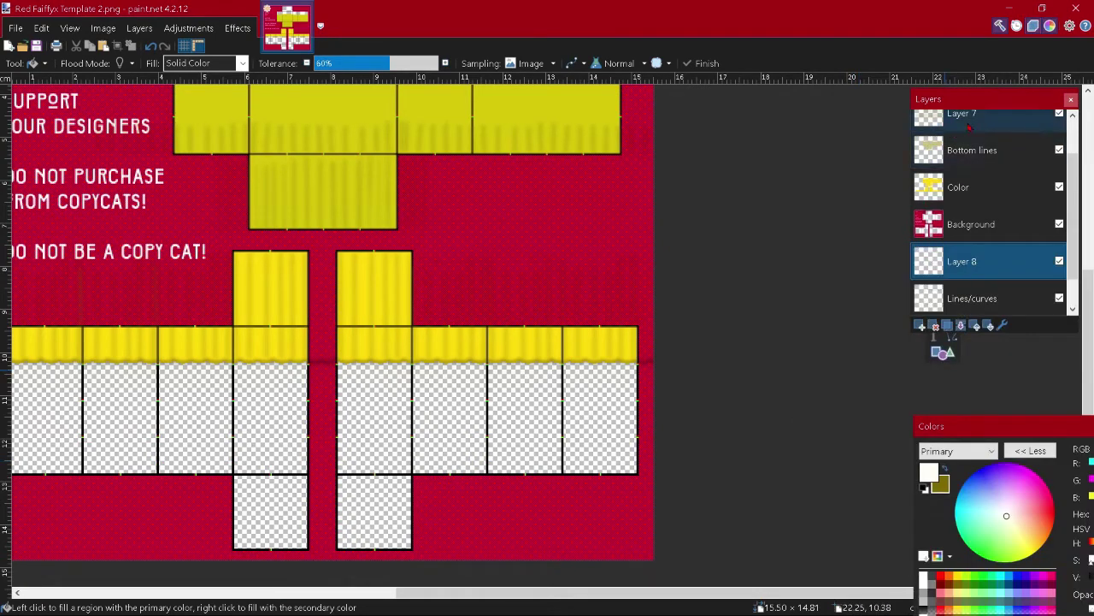
pyautogui.moveTo(957, 99); pyautogui.dragTo(1005, 368)
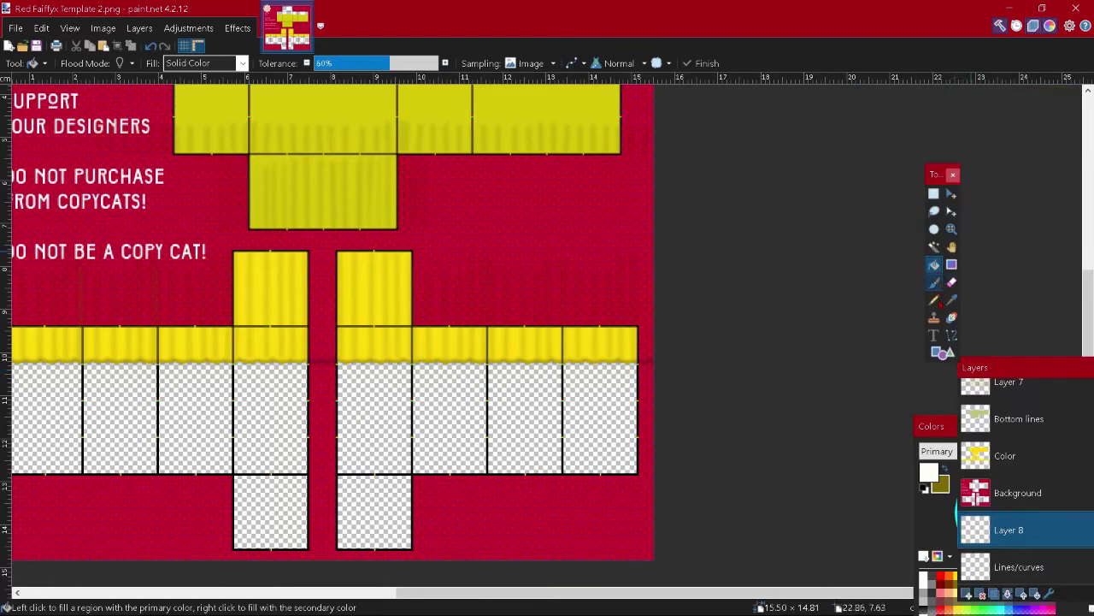
pyautogui.click(952, 334)
pyautogui.scroll(2, 374, 310)
pyautogui.scroll(1, 372, 329)
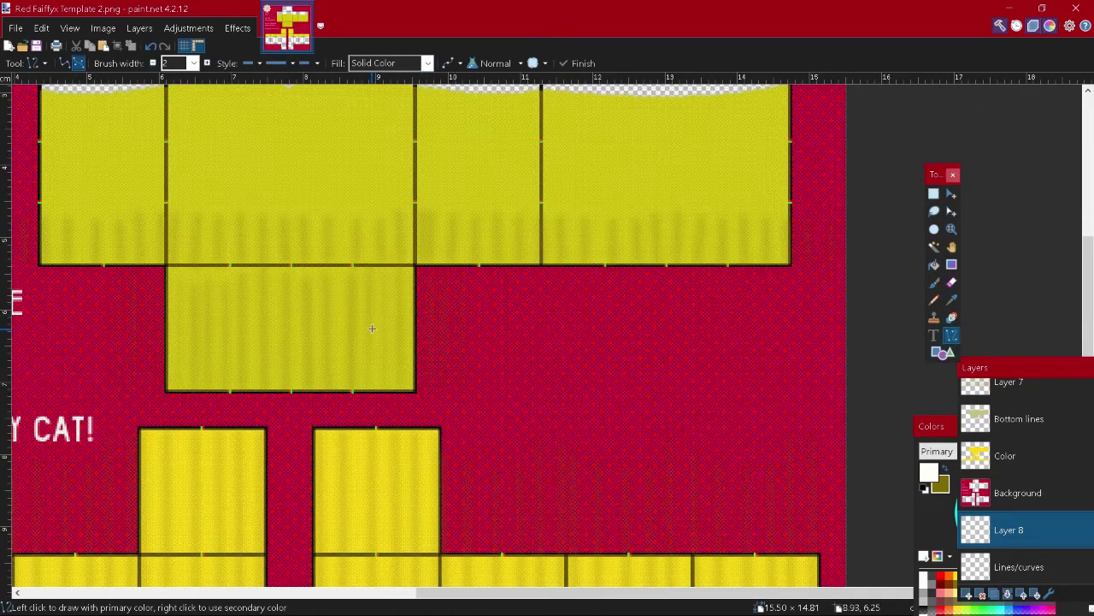
pyautogui.moveTo(992, 367); pyautogui.dragTo(771, 211)
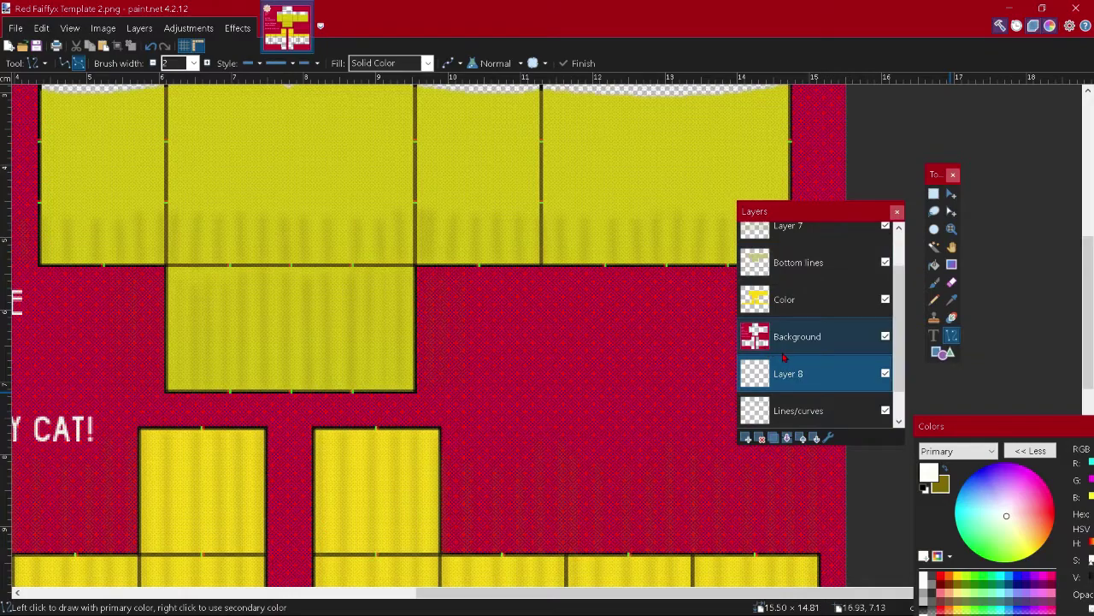
pyautogui.scroll(3, 812, 336)
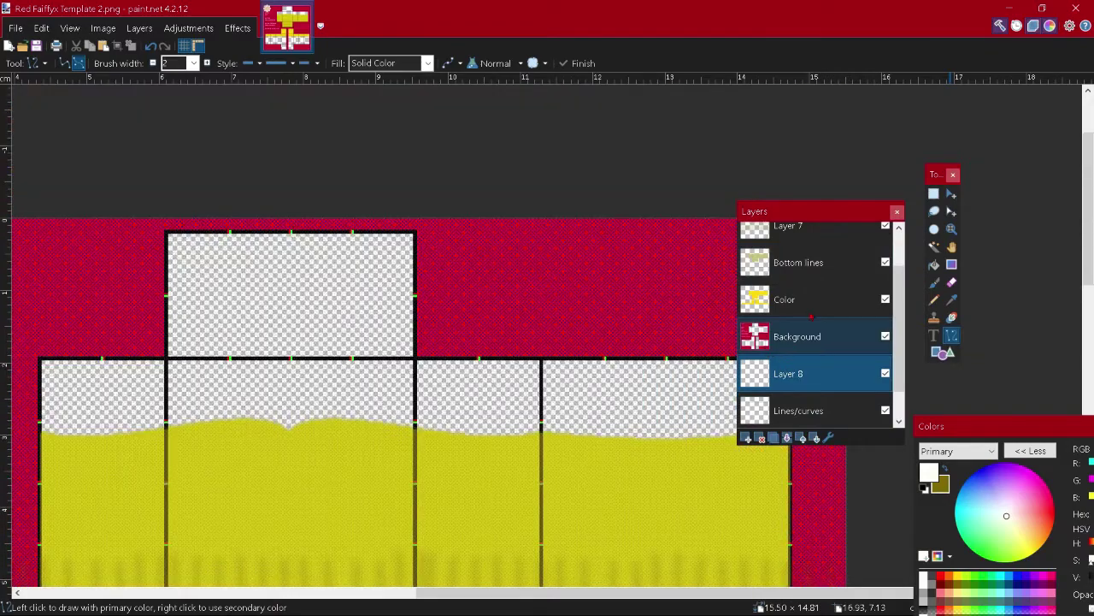
pyautogui.click(799, 228)
pyautogui.click(746, 441)
# - Draw three thin white vertical lines down the lower torso and rectangle-select them
pyautogui.scroll(-3, 454, 390)
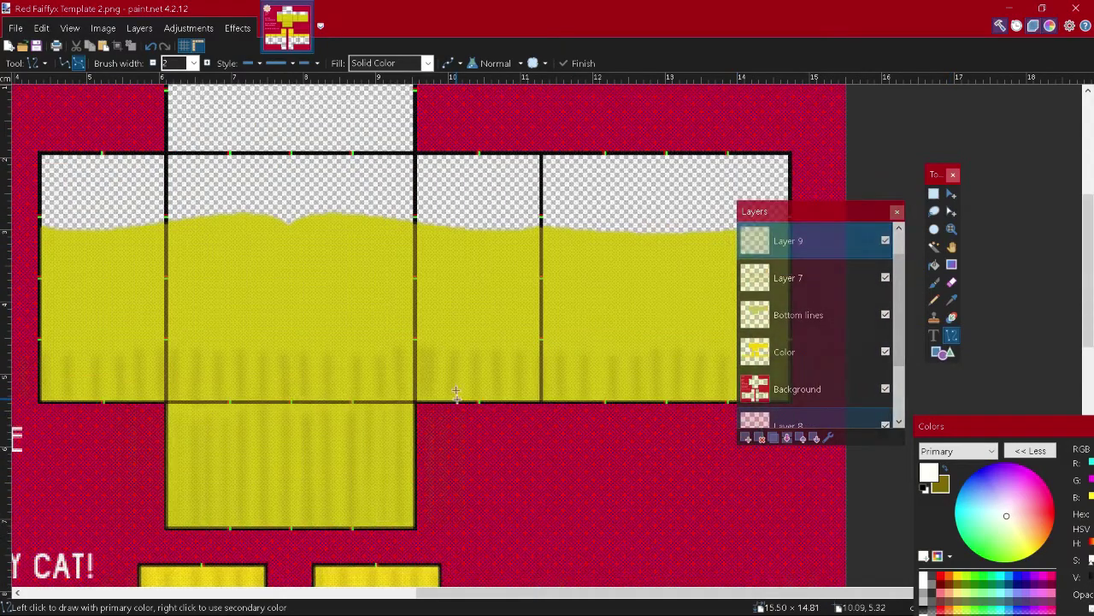
pyautogui.scroll(-2, 340, 355)
pyautogui.scroll(-2, 323, 353)
pyautogui.scroll(-1, 345, 317)
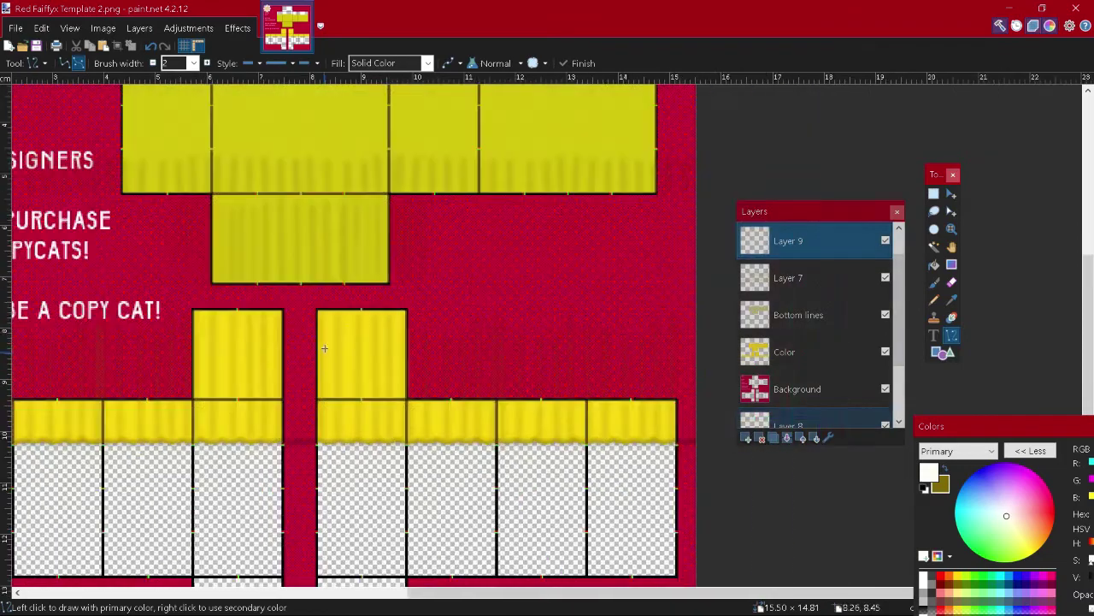
pyautogui.scroll(1, 345, 316)
pyautogui.moveTo(339, 220); pyautogui.dragTo(336, 351)
pyautogui.moveTo(320, 222); pyautogui.dragTo(319, 347)
pyautogui.moveTo(301, 224); pyautogui.dragTo(305, 363)
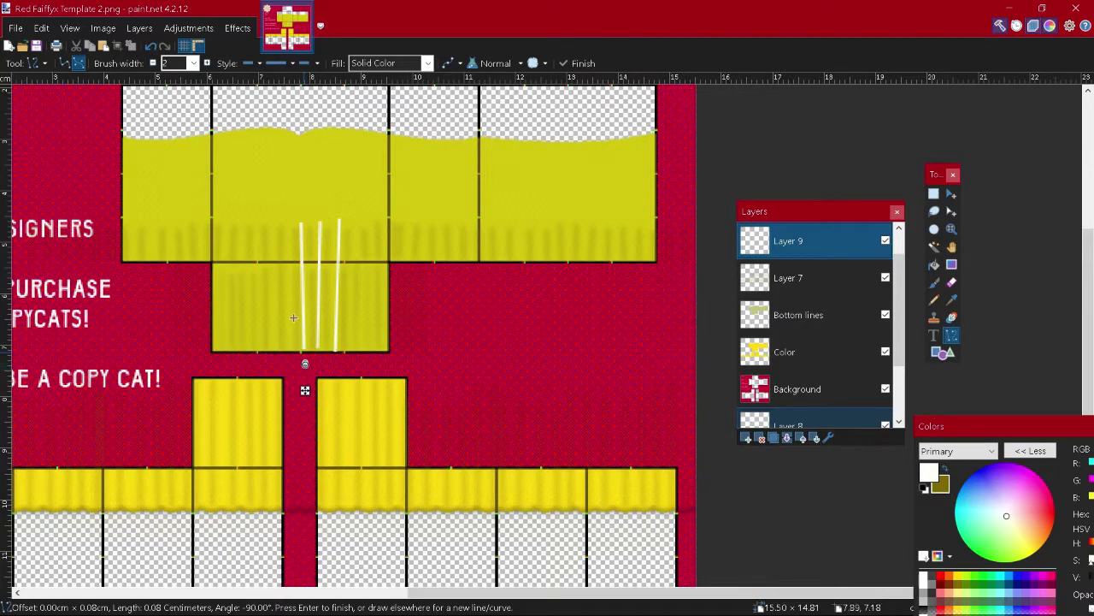
pyautogui.press('s')
pyautogui.moveTo(294, 223); pyautogui.dragTo(342, 352)
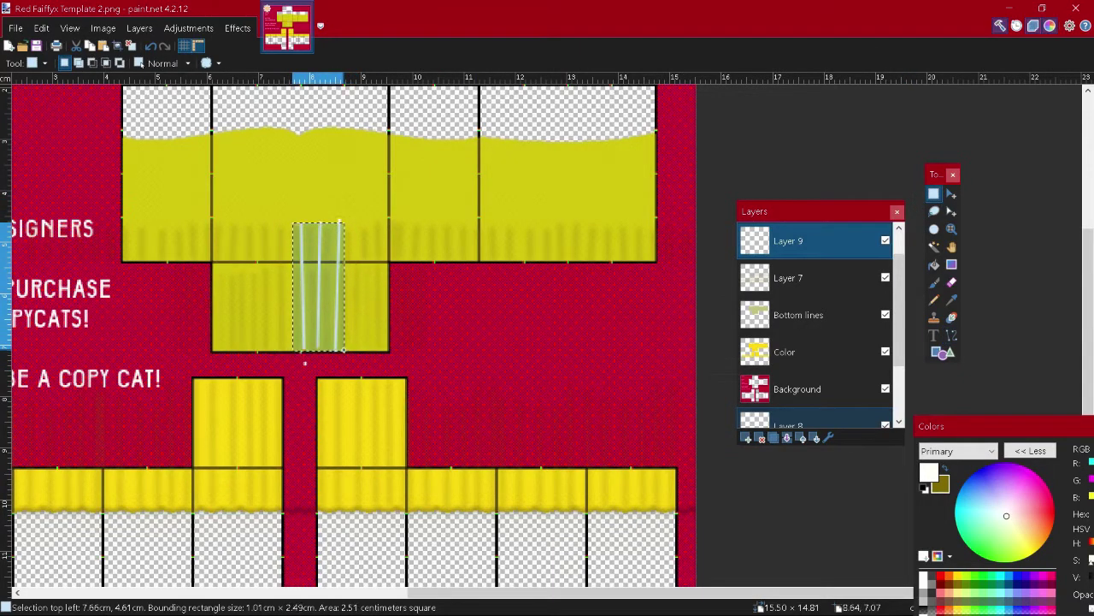
# - Copy and paste the three-line group, sliding copies side by side along the torso band
pyautogui.click(89, 46)
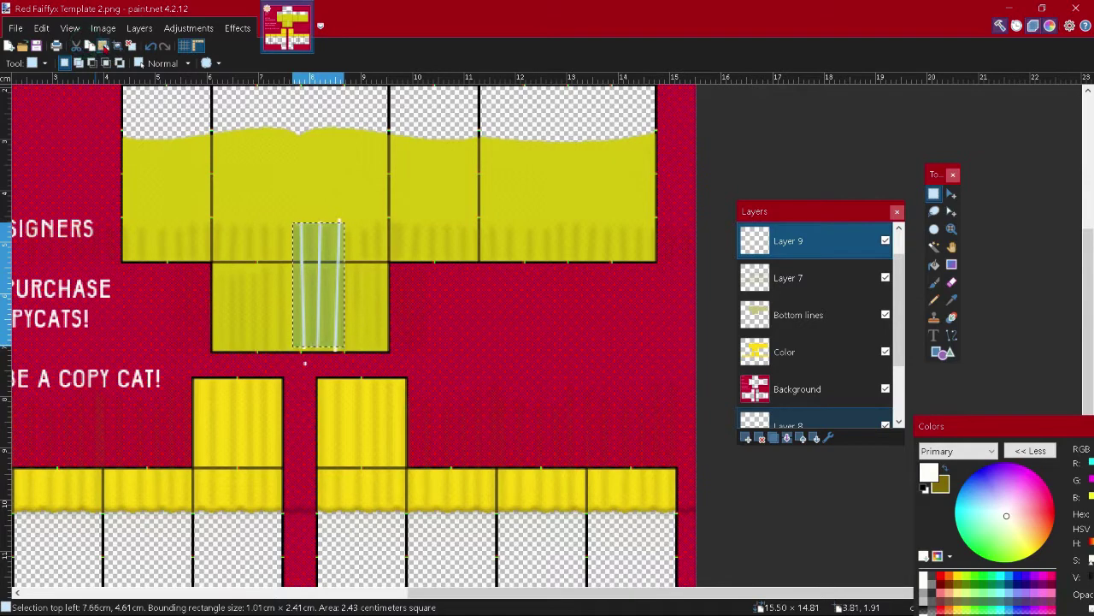
pyautogui.click(102, 46)
pyautogui.moveTo(333, 322); pyautogui.dragTo(283, 323)
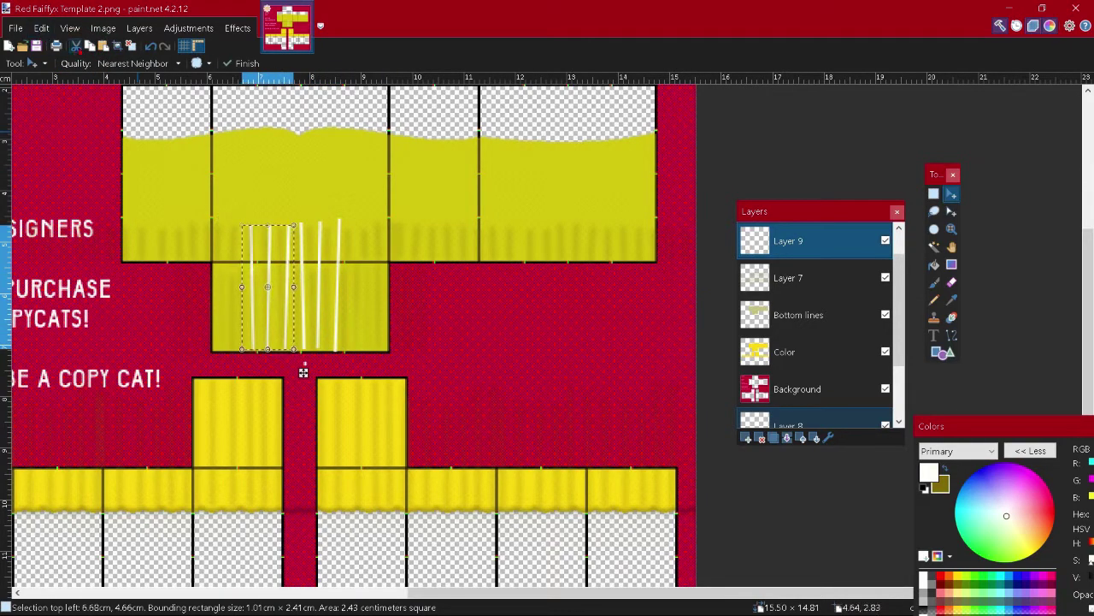
pyautogui.hotkey('ctrl', 'z')
pyautogui.hotkey('ctrl', 'y')
pyautogui.moveTo(299, 354); pyautogui.dragTo(407, 376)
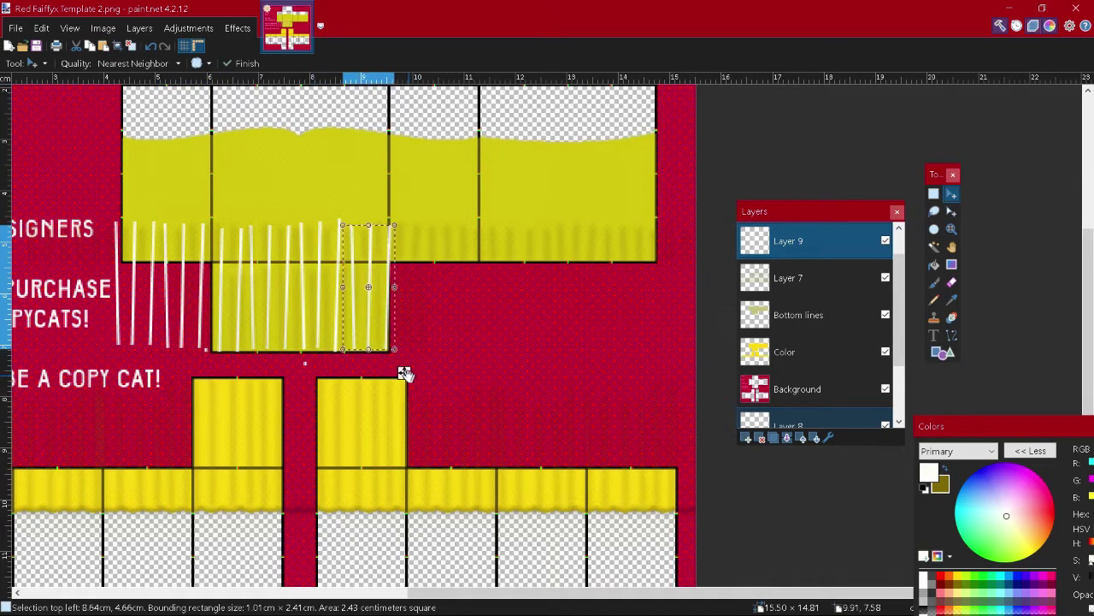
pyautogui.click(76, 45)
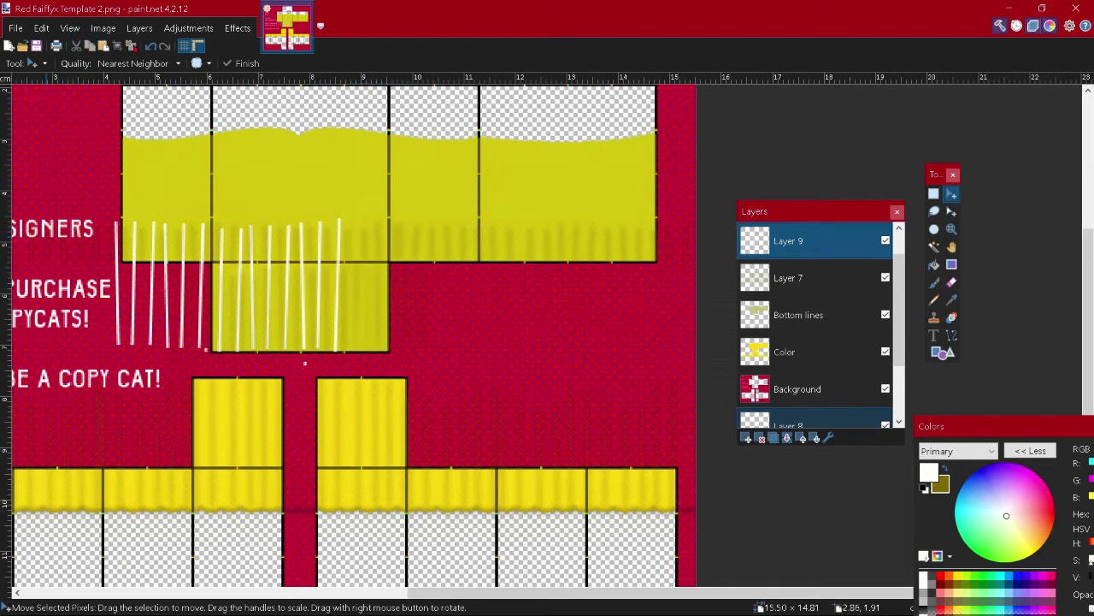
pyautogui.click(147, 45)
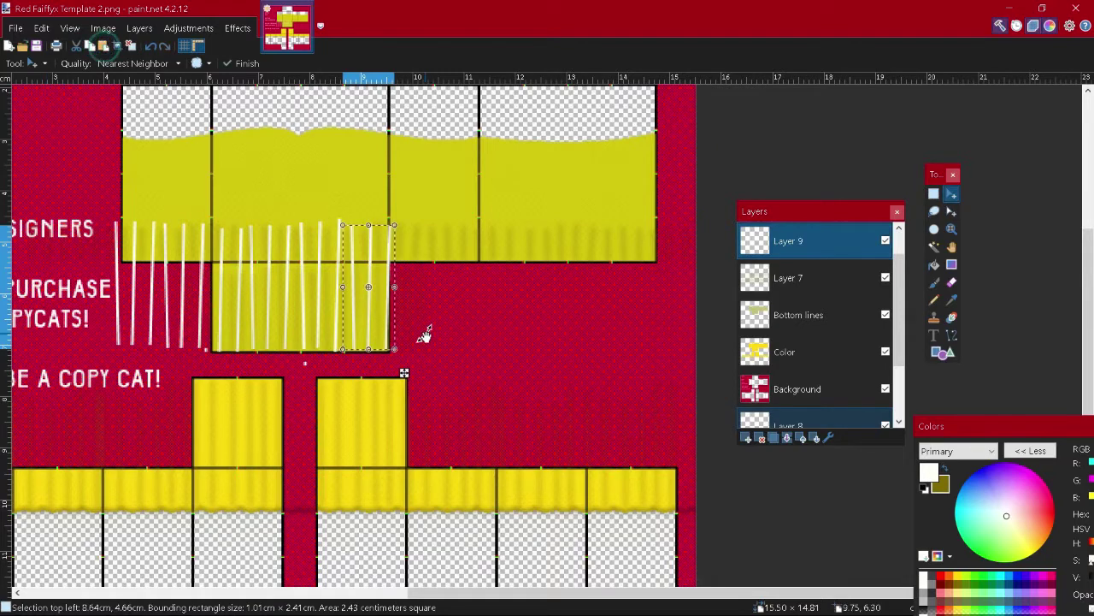
pyautogui.moveTo(403, 374); pyautogui.dragTo(455, 373)
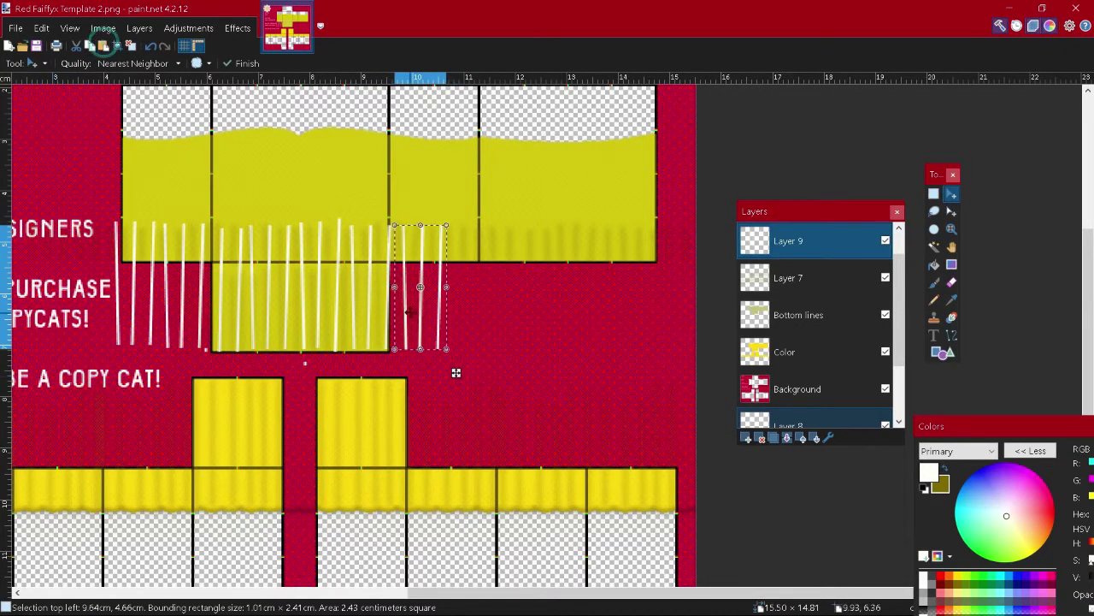
pyautogui.hotkey('ctrl', 'd')
pyautogui.moveTo(455, 374); pyautogui.dragTo(505, 377)
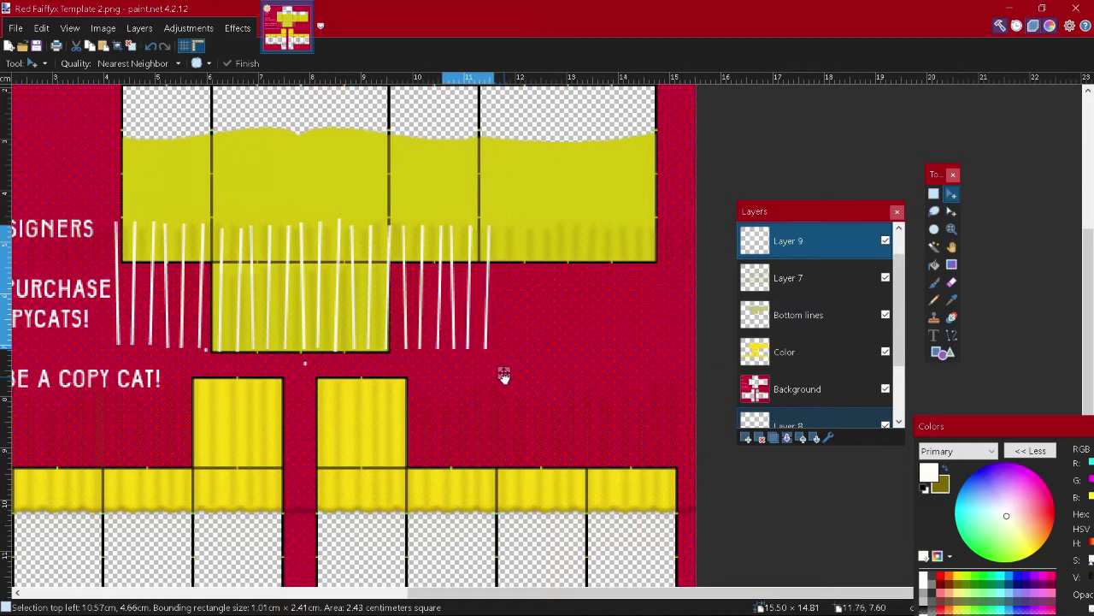
pyautogui.click(89, 47)
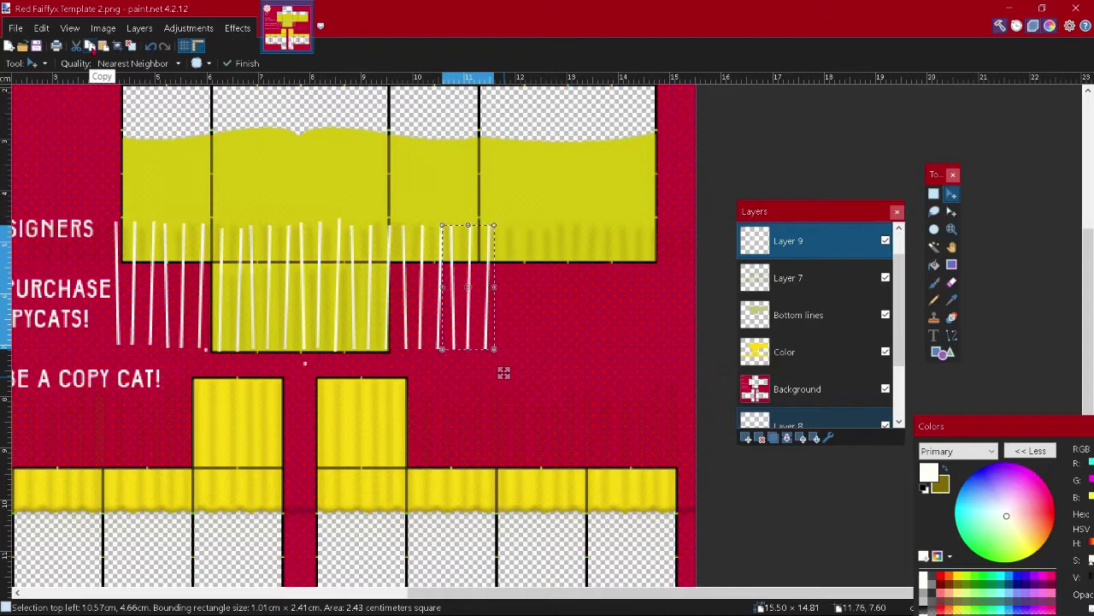
pyautogui.click(102, 46)
pyautogui.moveTo(503, 373); pyautogui.dragTo(552, 374)
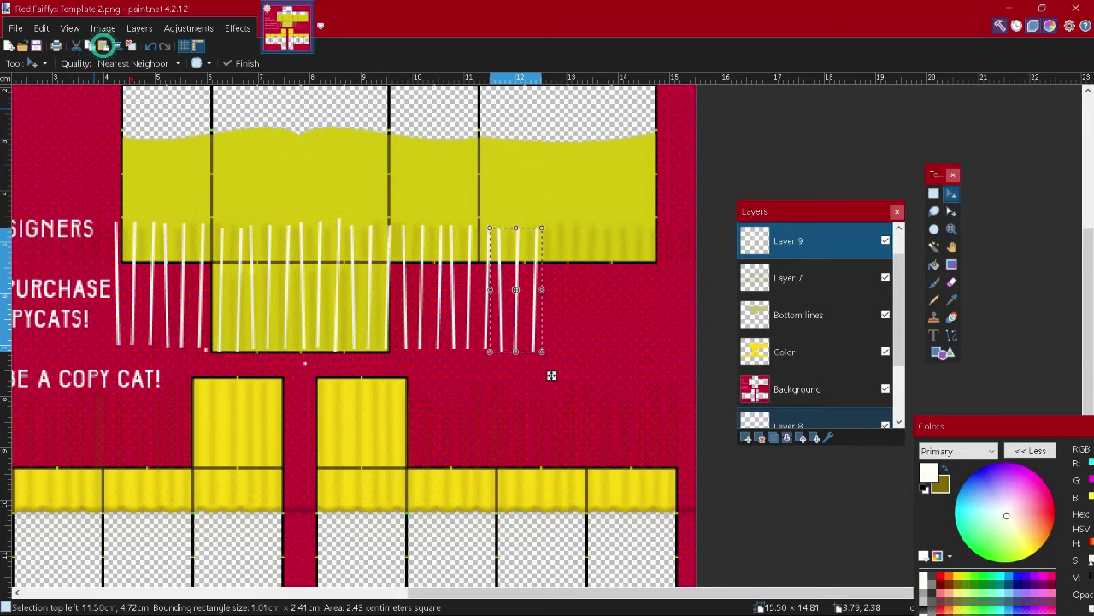
pyautogui.moveTo(552, 372); pyautogui.dragTo(602, 373)
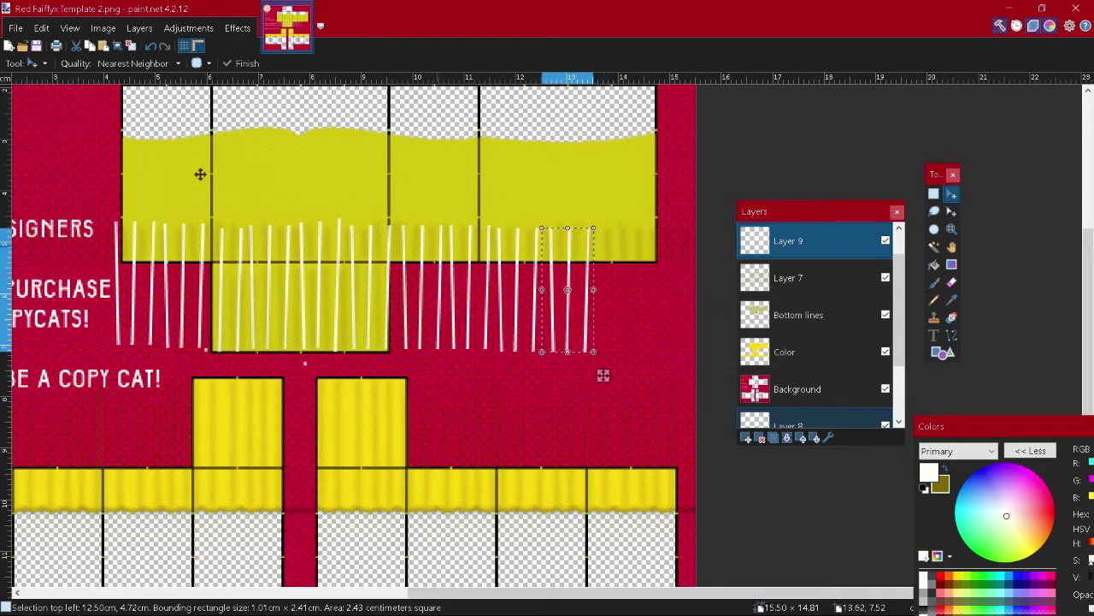
# - Paste further copies out to the torso's right edge, then select the whole row of strands
pyautogui.hotkey('ctrl', 'c')
pyautogui.hotkey('ctrl', 'v')
pyautogui.moveTo(603, 377); pyautogui.dragTo(631, 374)
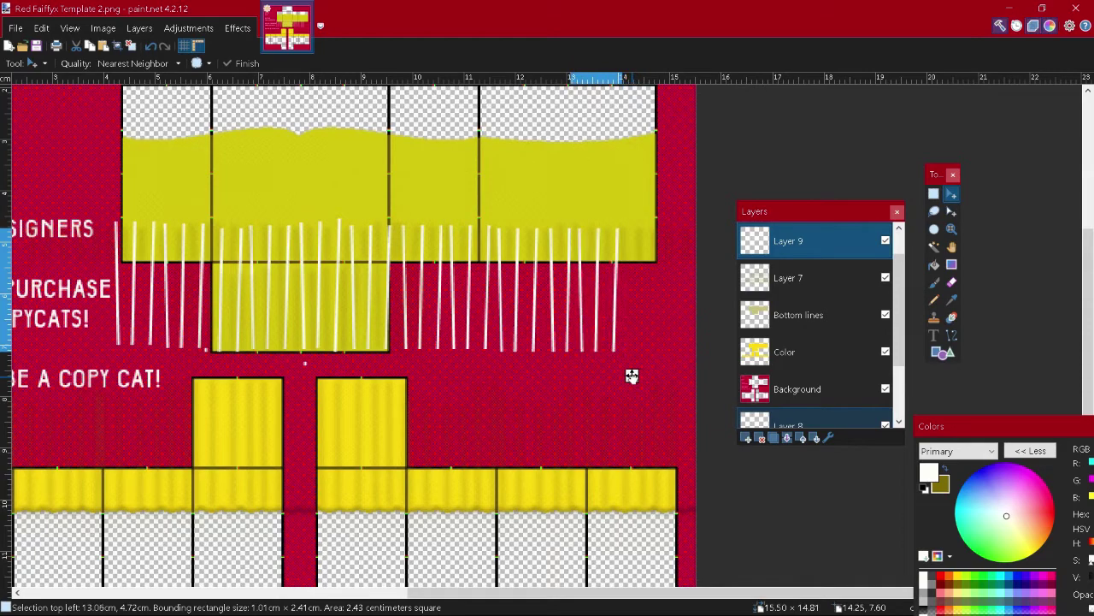
pyautogui.hotkey('ctrl', 'c')
pyautogui.hotkey('ctrl', 'v')
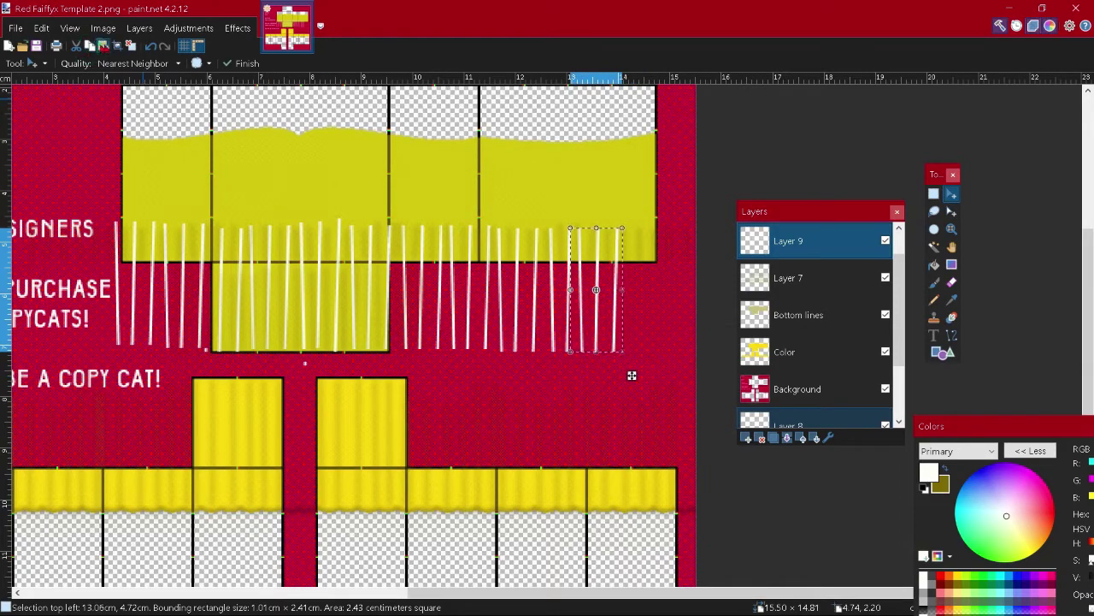
pyautogui.moveTo(630, 377); pyautogui.dragTo(684, 384)
pyautogui.scroll(-3, 507, 401)
pyautogui.scroll(-2, 507, 401)
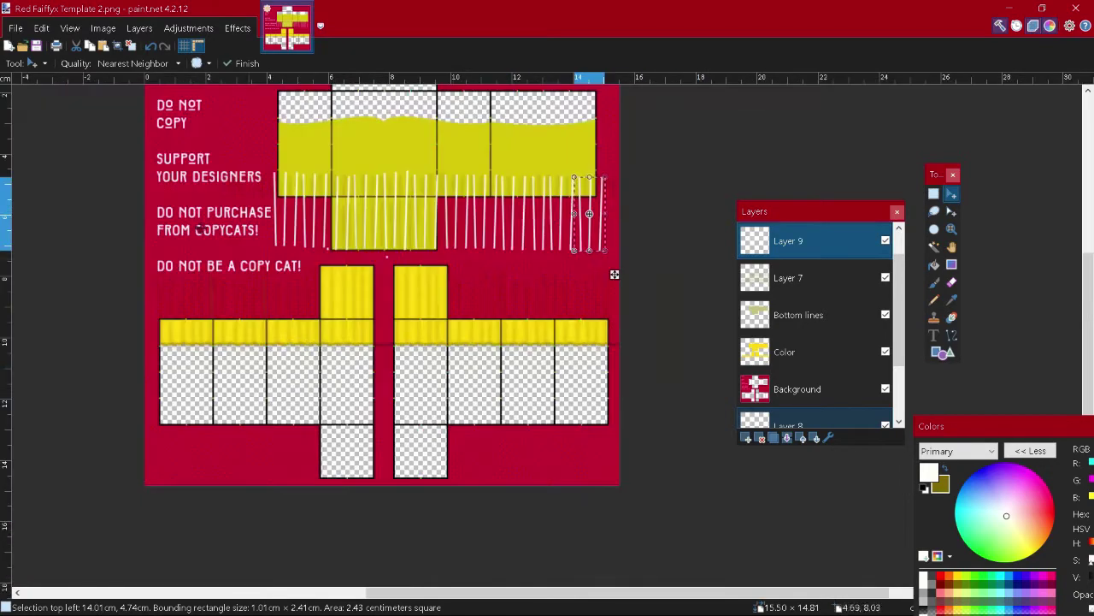
pyautogui.click(103, 44)
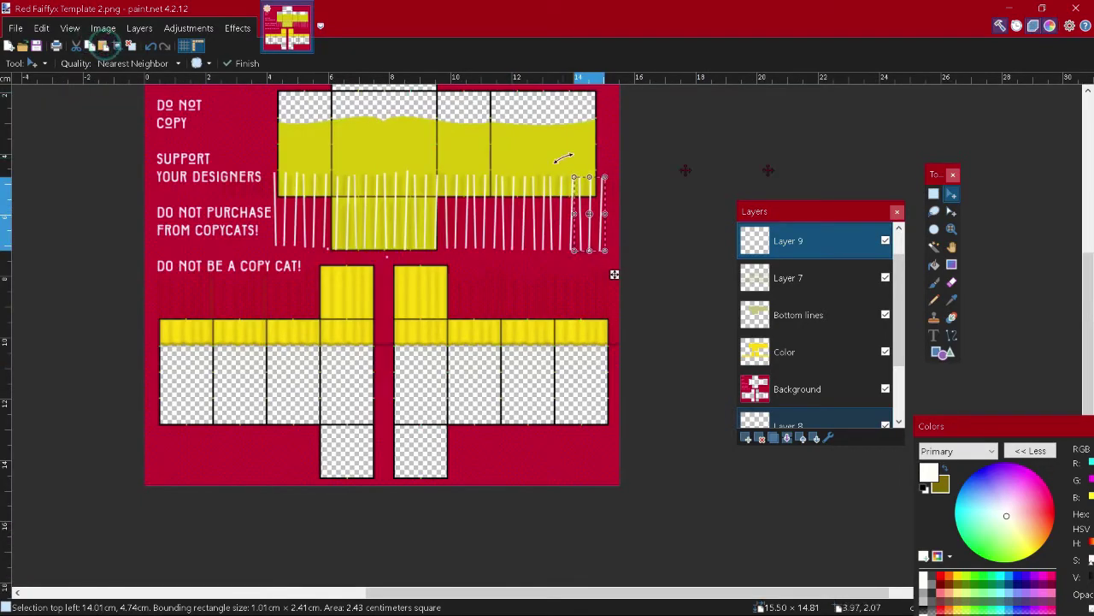
pyautogui.press('s')
pyautogui.moveTo(268, 165); pyautogui.dragTo(601, 247)
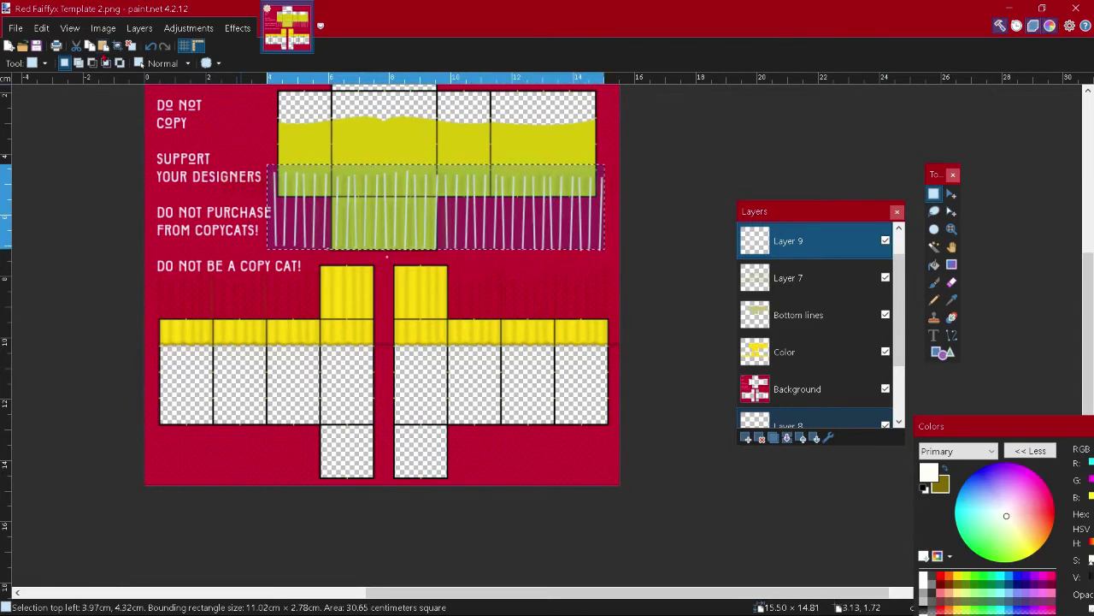
# - Move the stripe row onto the arm panels' top band and paste copies to its left and right ends
pyautogui.press('m')
pyautogui.moveTo(405, 207); pyautogui.dragTo(403, 210)
pyautogui.moveTo(623, 275); pyautogui.dragTo(605, 348)
pyautogui.moveTo(409, 344); pyautogui.dragTo(414, 345)
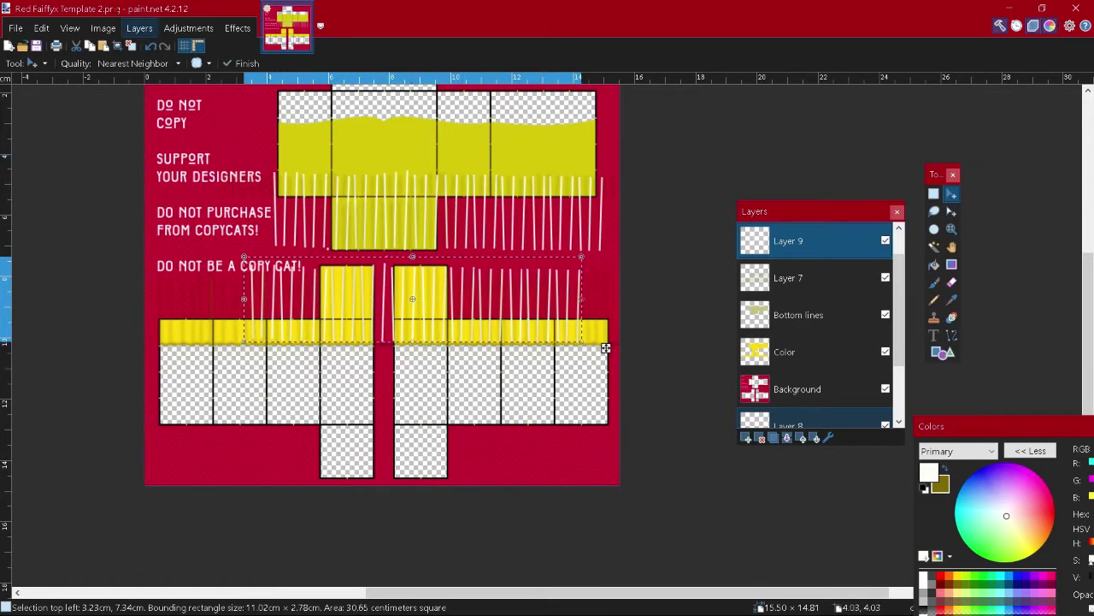
pyautogui.click(100, 45)
pyautogui.moveTo(413, 303); pyautogui.dragTo(123, 305)
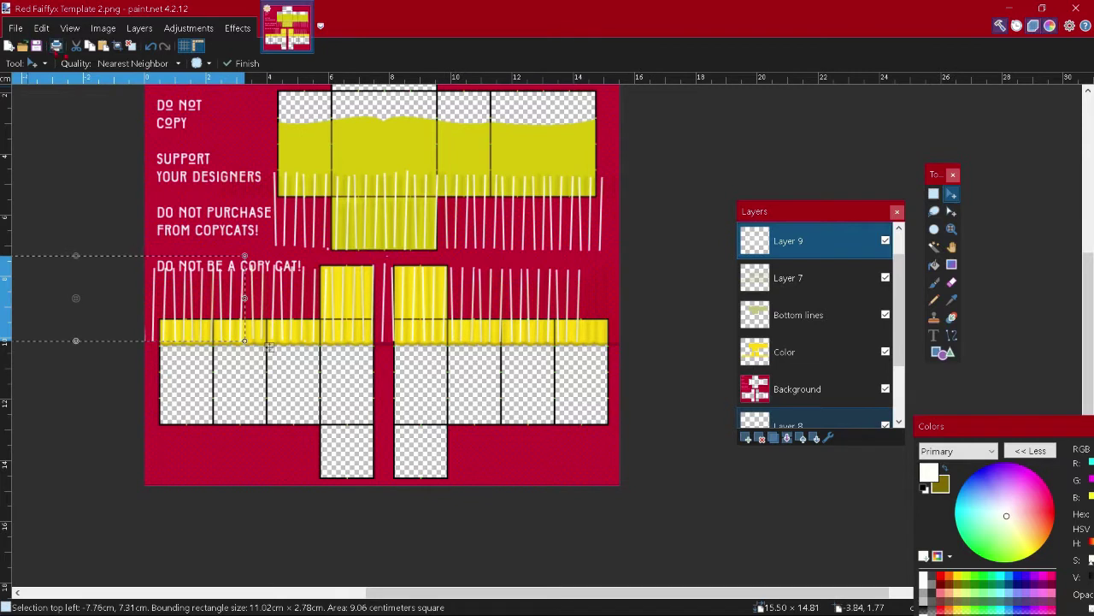
pyautogui.moveTo(264, 357); pyautogui.dragTo(698, 357)
# - Open the Layer Properties dialog for Layer 9
pyautogui.click(826, 438)
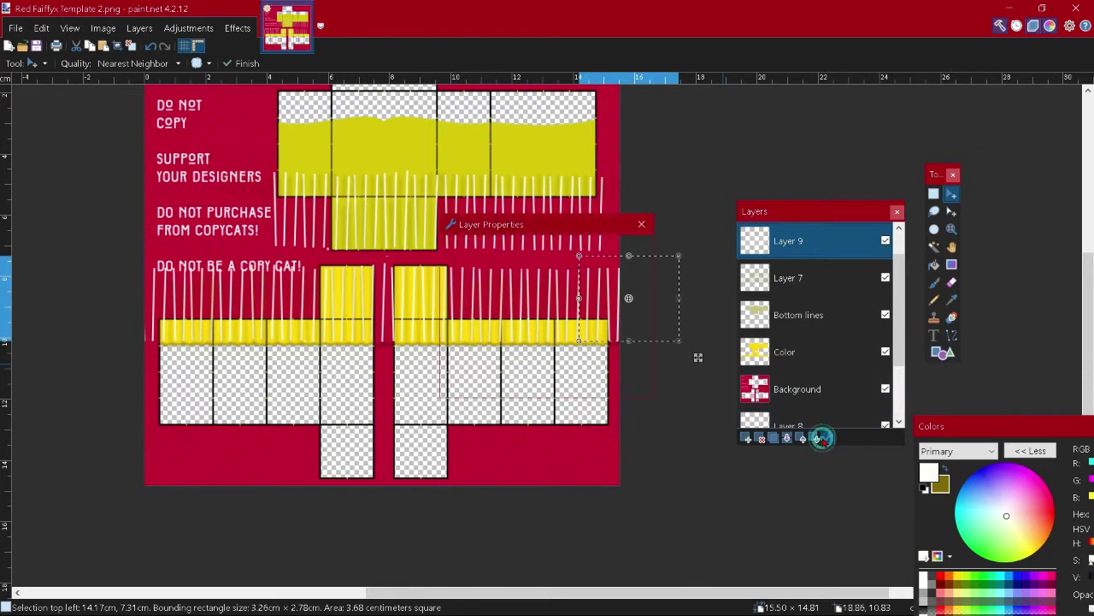
pyautogui.click(642, 224)
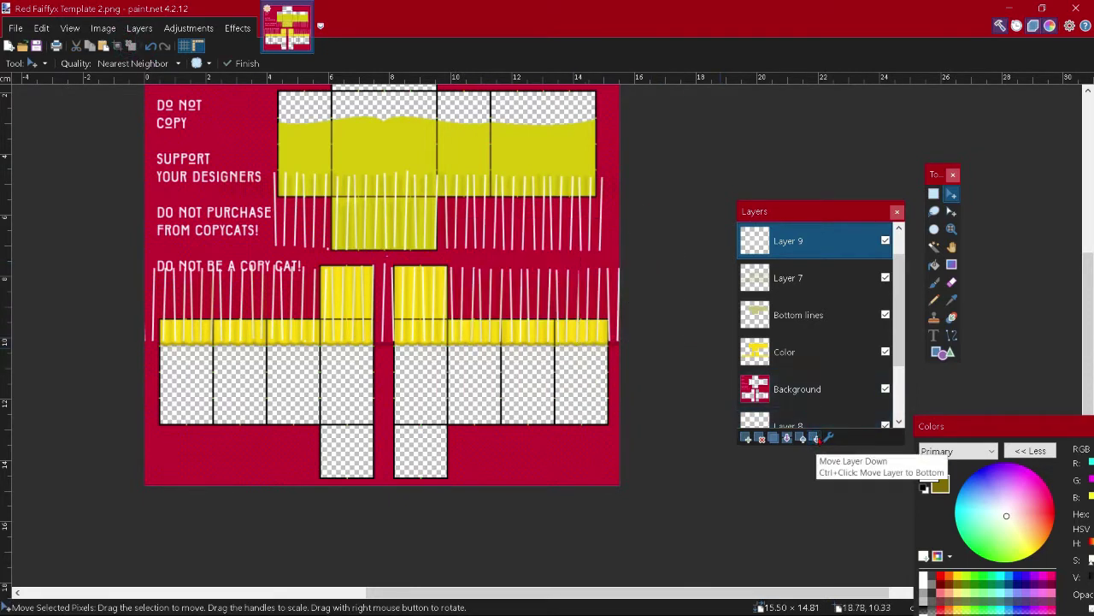
pyautogui.click(828, 437)
# - Set Layer 9 to Glow blend mode at opacity 231, after briefly trying Darken
pyautogui.click(460, 314)
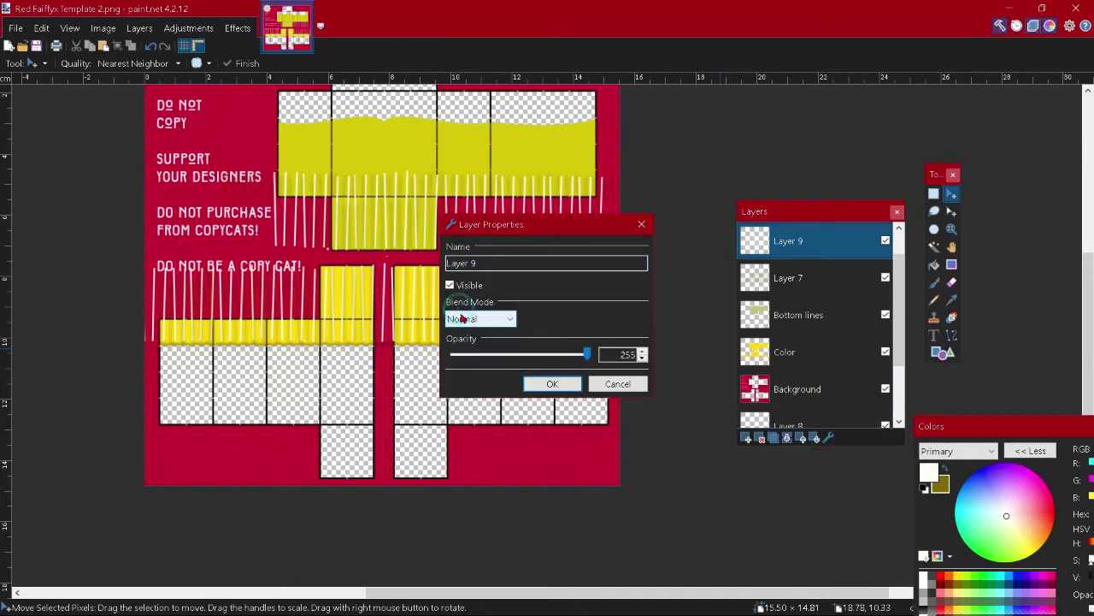
pyautogui.click(458, 417)
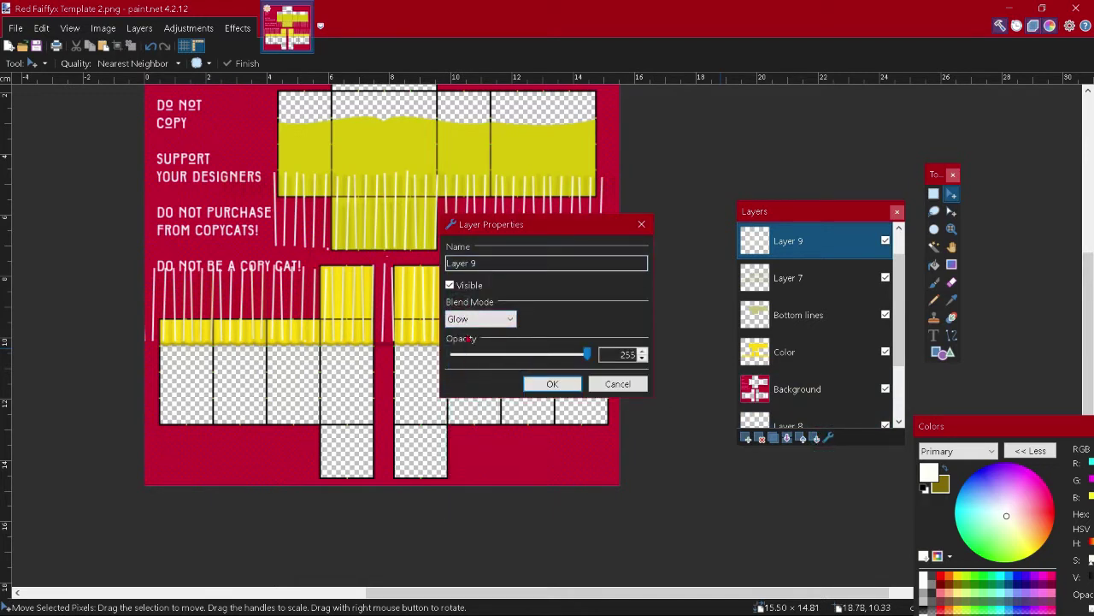
pyautogui.moveTo(493, 354)
pyautogui.mouseDown()
pyautogui.moveTo(532, 353)
pyautogui.moveTo(503, 366)
pyautogui.mouseUp()
pyautogui.click(478, 319)
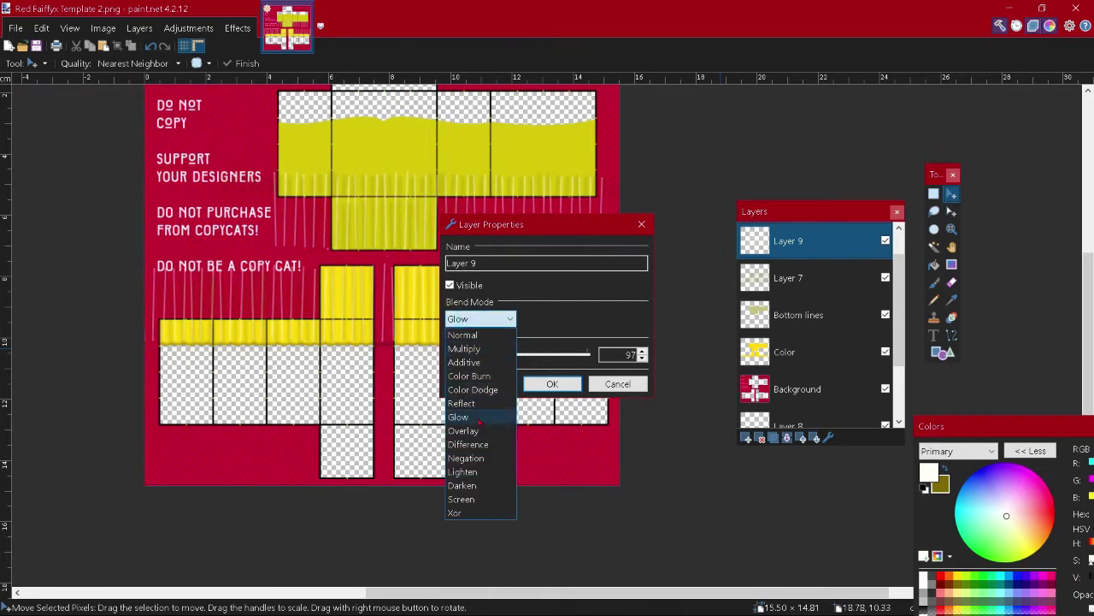
pyautogui.click(479, 485)
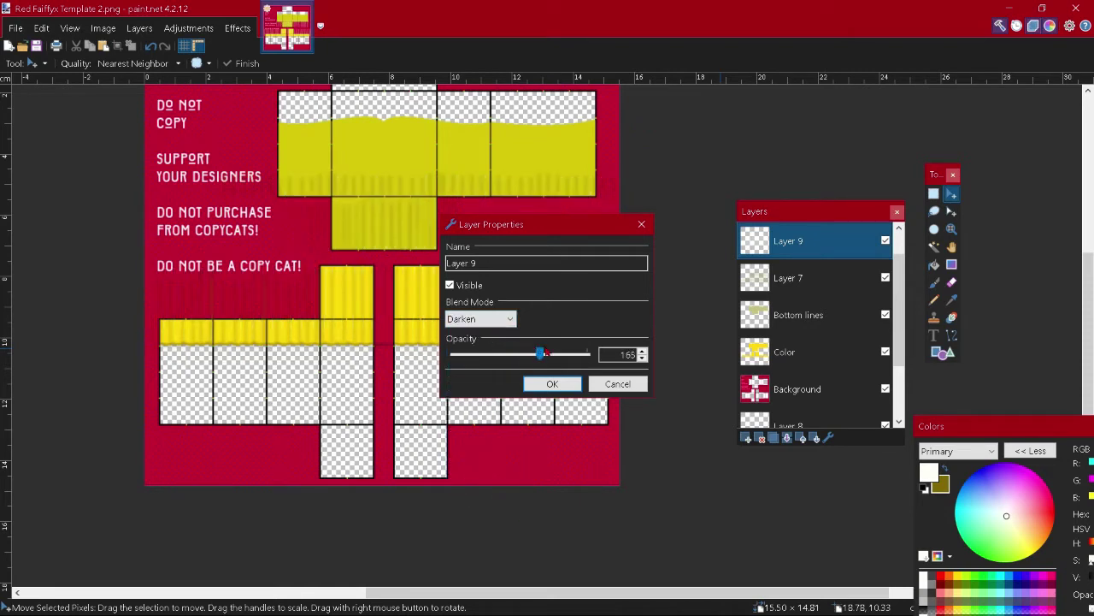
pyautogui.moveTo(541, 356); pyautogui.dragTo(597, 358)
pyautogui.click(480, 319)
pyautogui.click(477, 417)
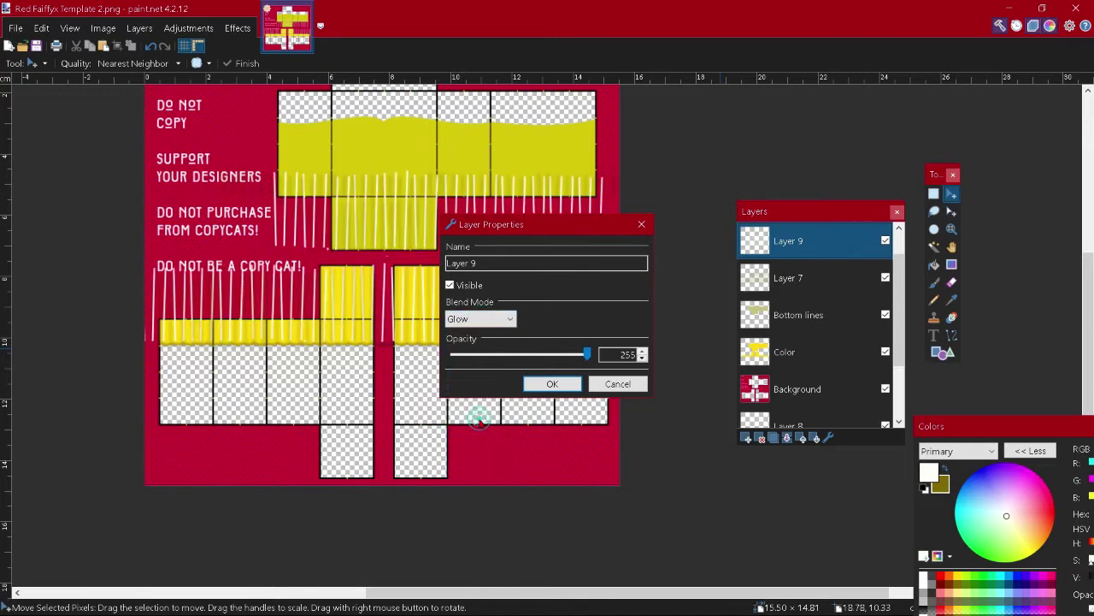
pyautogui.moveTo(586, 354); pyautogui.dragTo(564, 355)
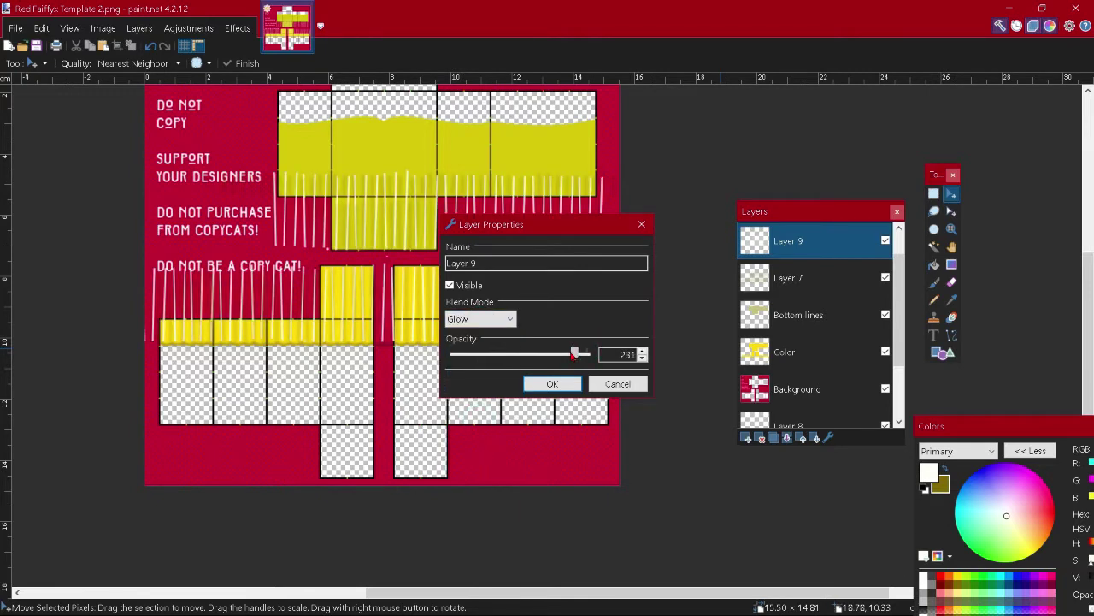
pyautogui.click(553, 383)
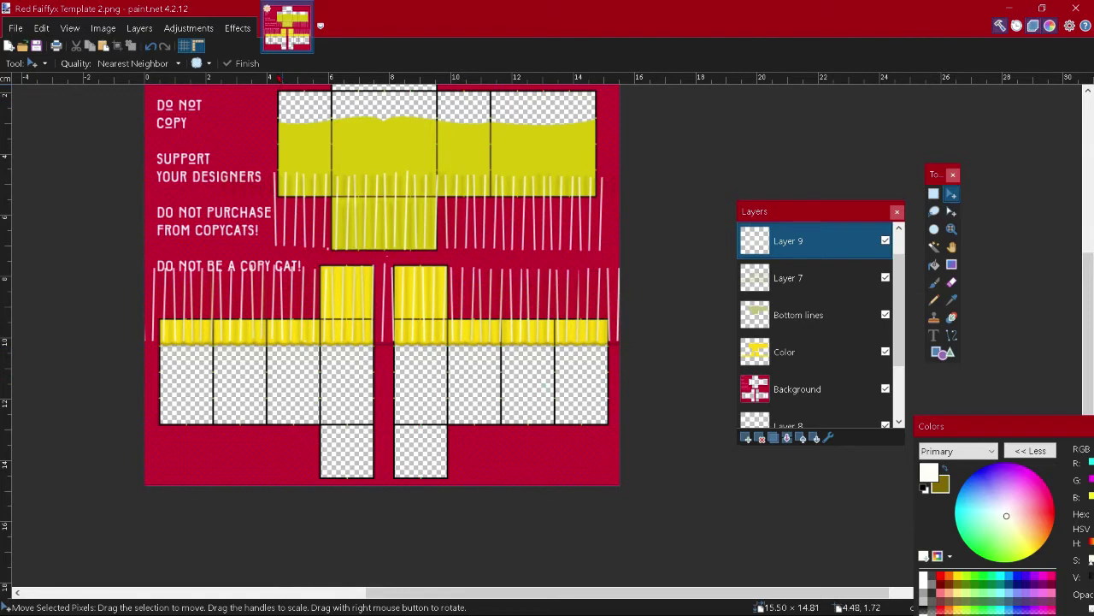
# - Apply a Gaussian Blur of radius 8 to the white strands layer
pyautogui.click(231, 31)
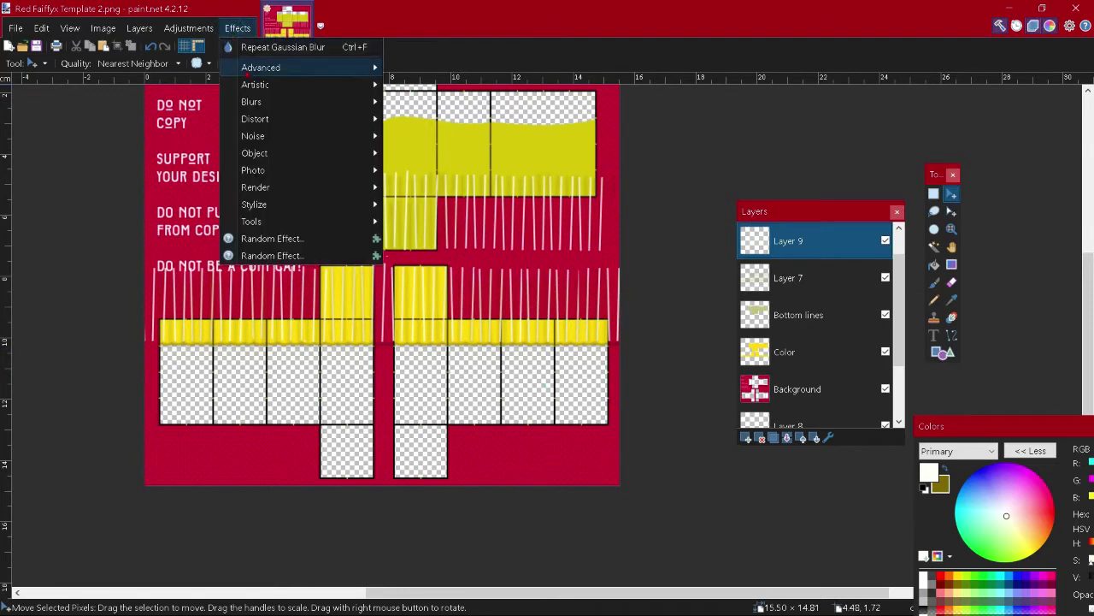
pyautogui.moveTo(310, 112)
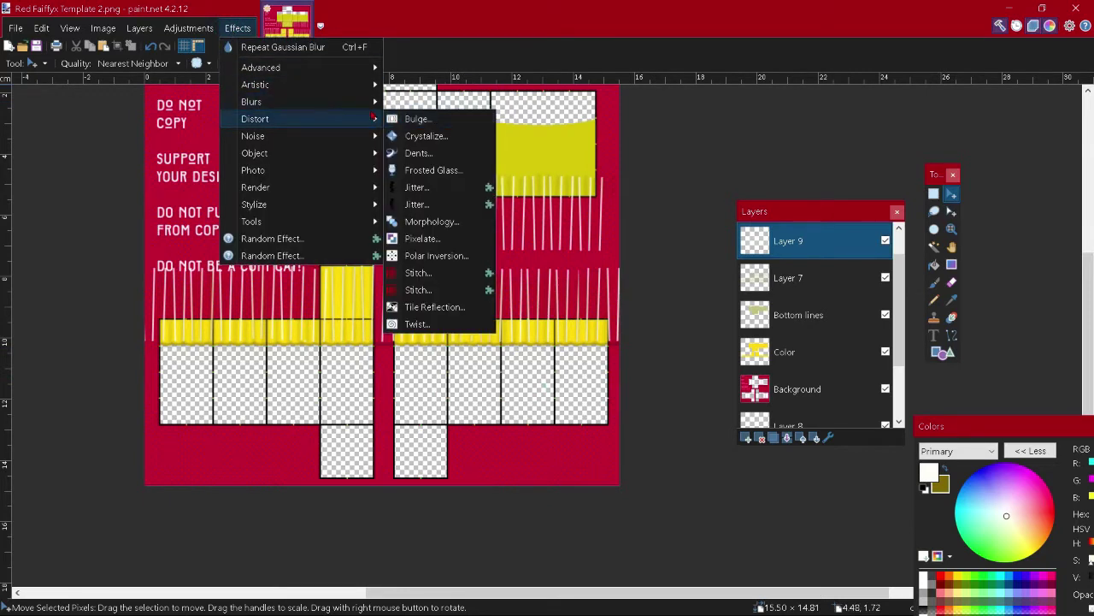
pyautogui.click(398, 119)
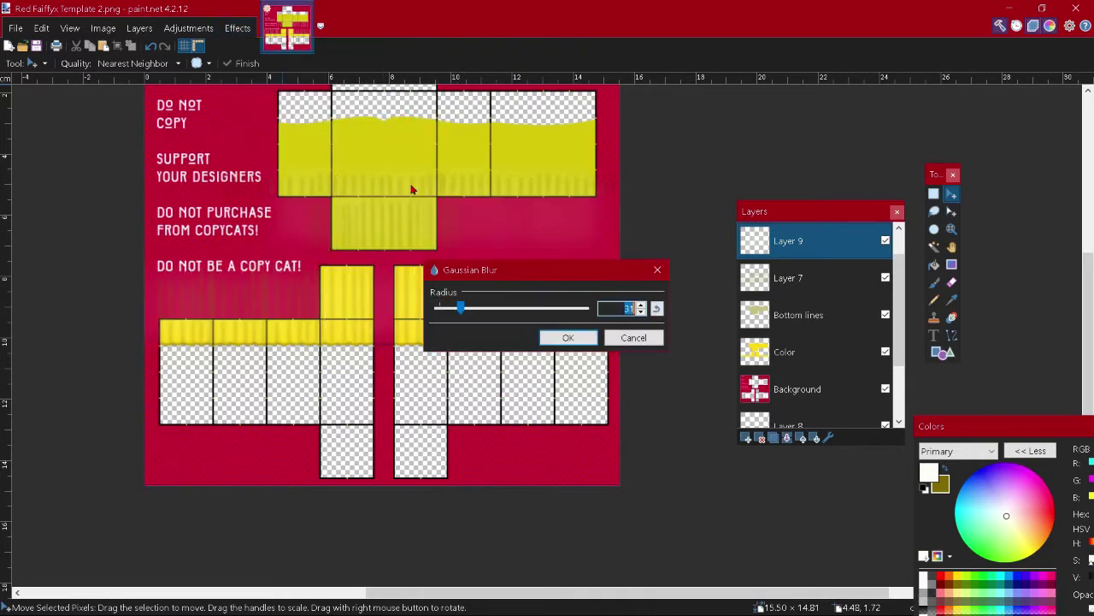
pyautogui.moveTo(460, 308); pyautogui.dragTo(443, 308)
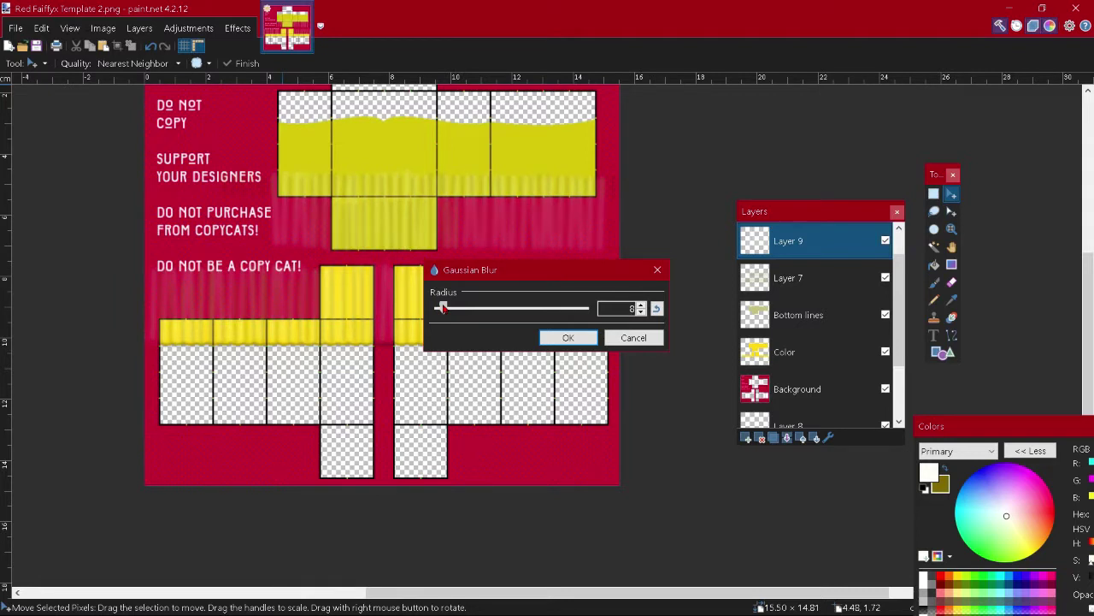
pyautogui.click(565, 338)
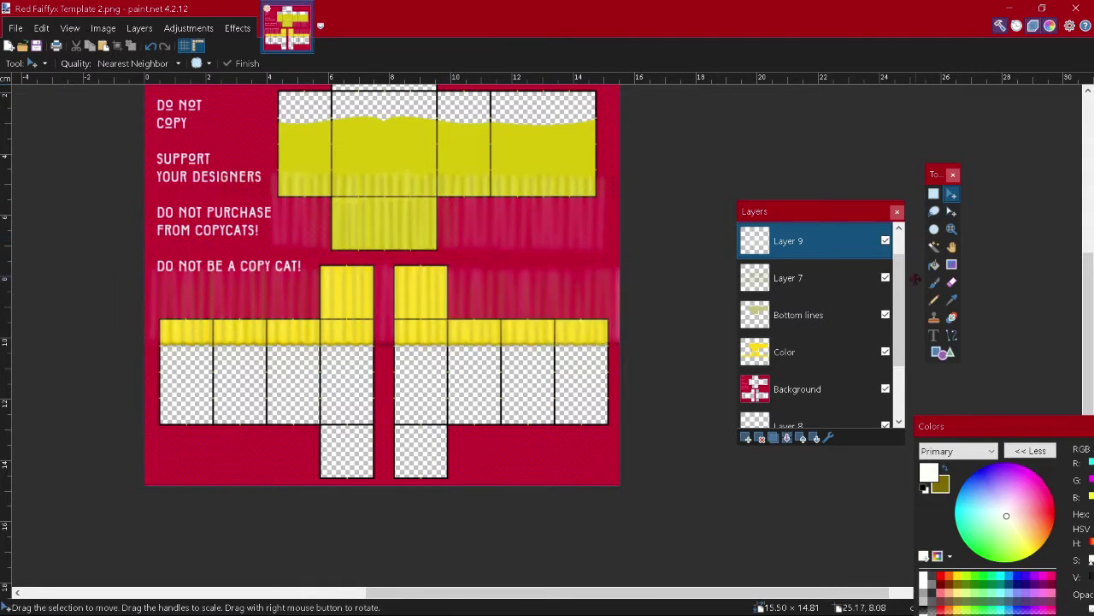
pyautogui.moveTo(860, 211); pyautogui.dragTo(855, 168)
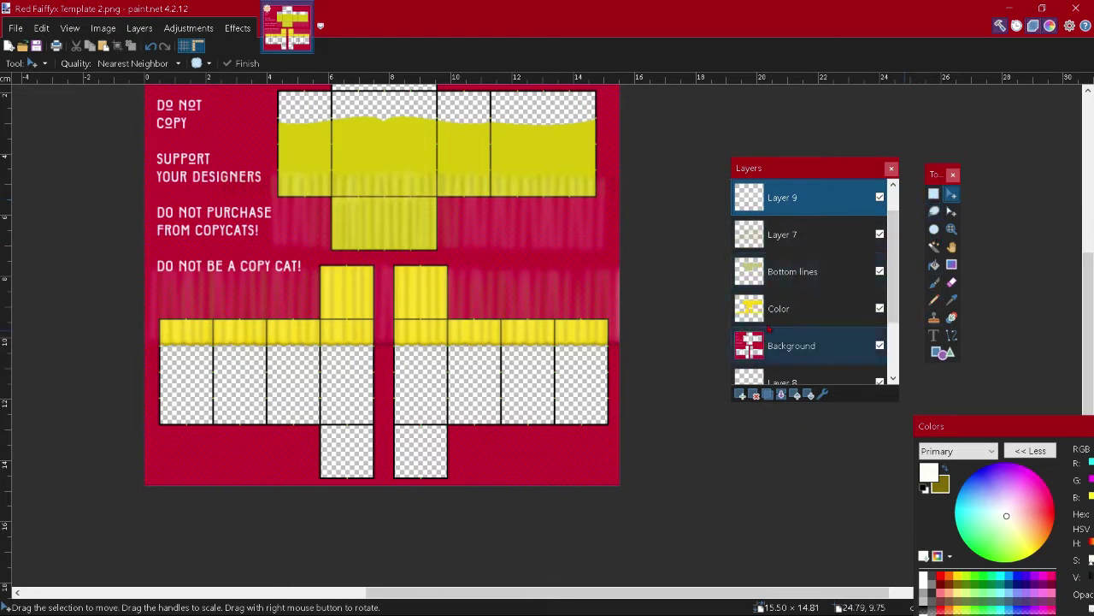
# - Add Layer 10 above Color and move it above the Bottom lines layer
pyautogui.click(781, 346)
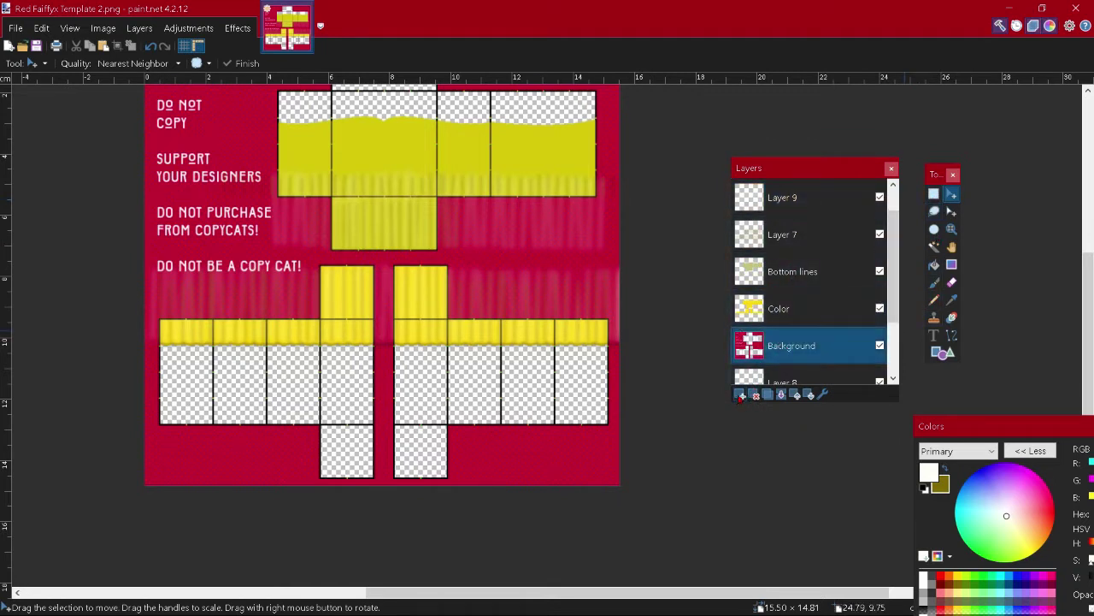
pyautogui.click(767, 310)
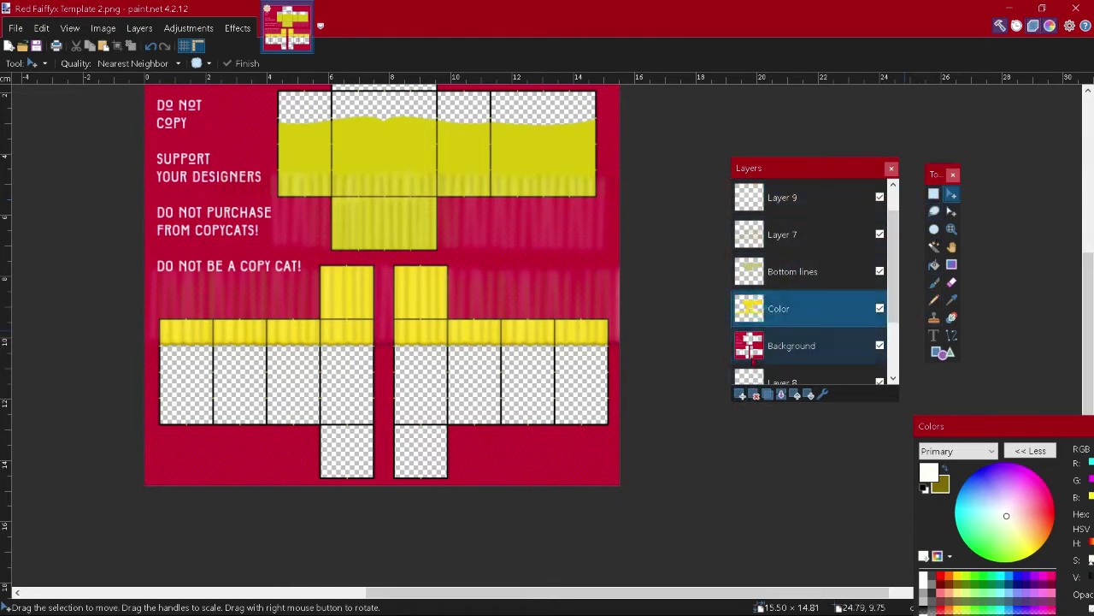
pyautogui.click(741, 395)
pyautogui.moveTo(785, 317); pyautogui.dragTo(786, 287)
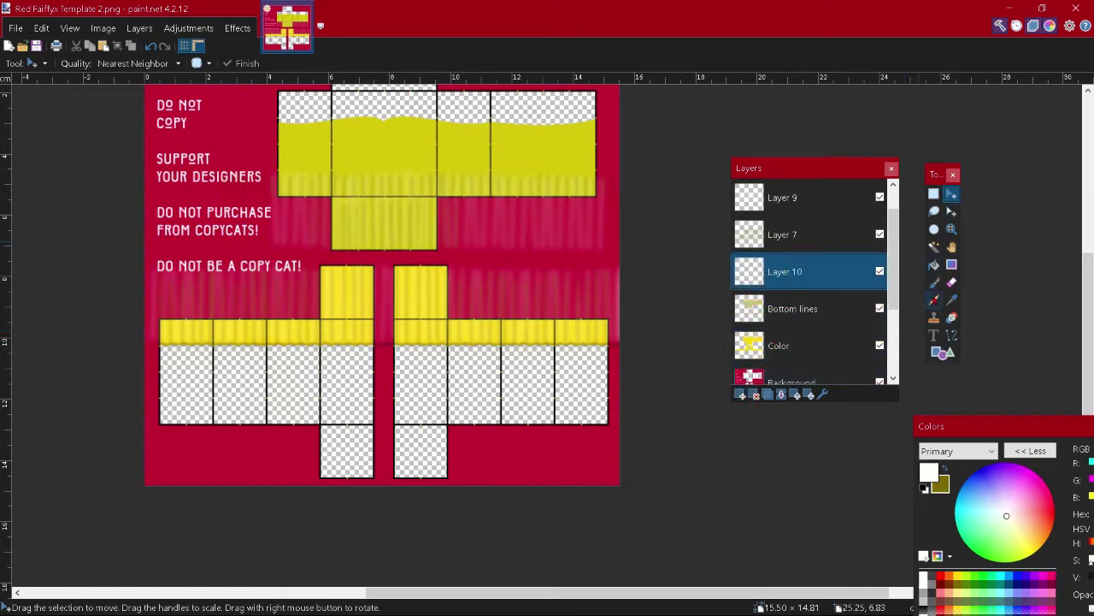
# - Draw a 10-pixel horizontal line across the upper torso and recolour it yellow
pyautogui.click(951, 334)
pyautogui.click(194, 63)
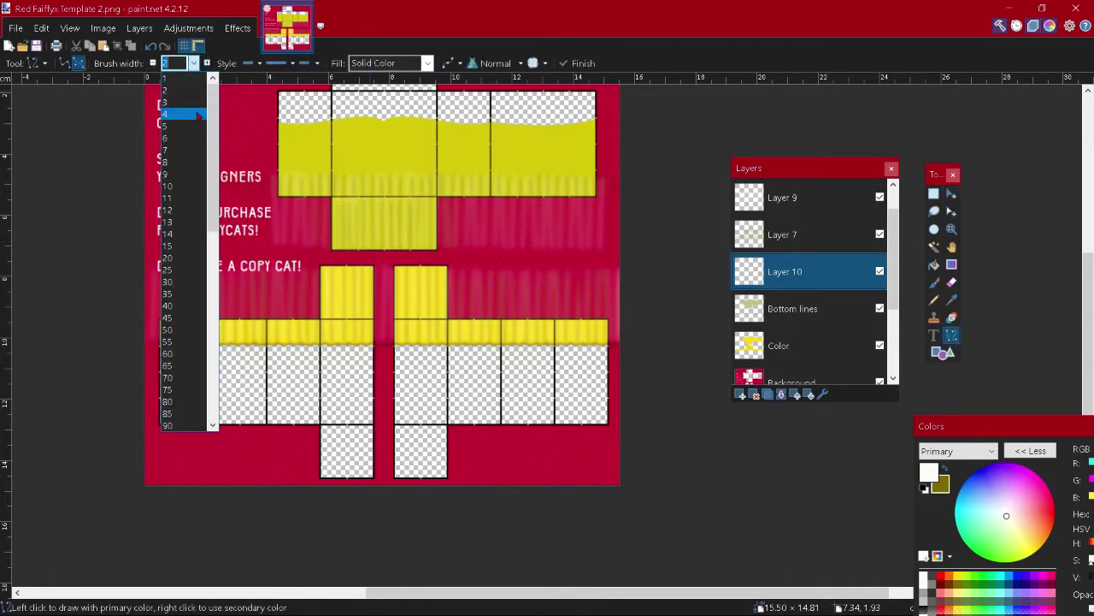
pyautogui.click(181, 186)
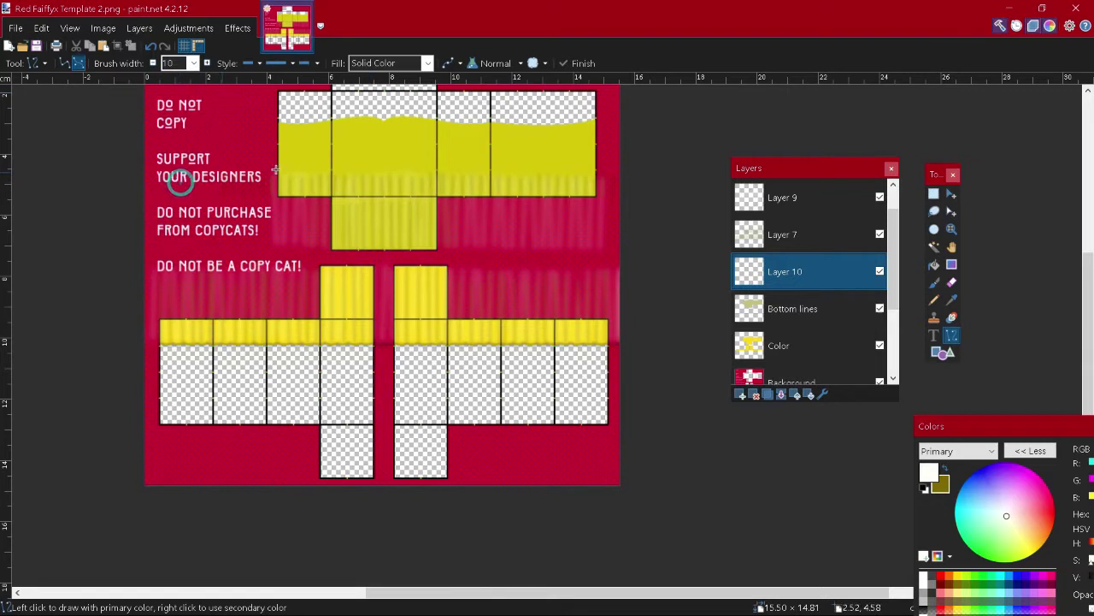
pyautogui.moveTo(276, 174); pyautogui.dragTo(596, 176)
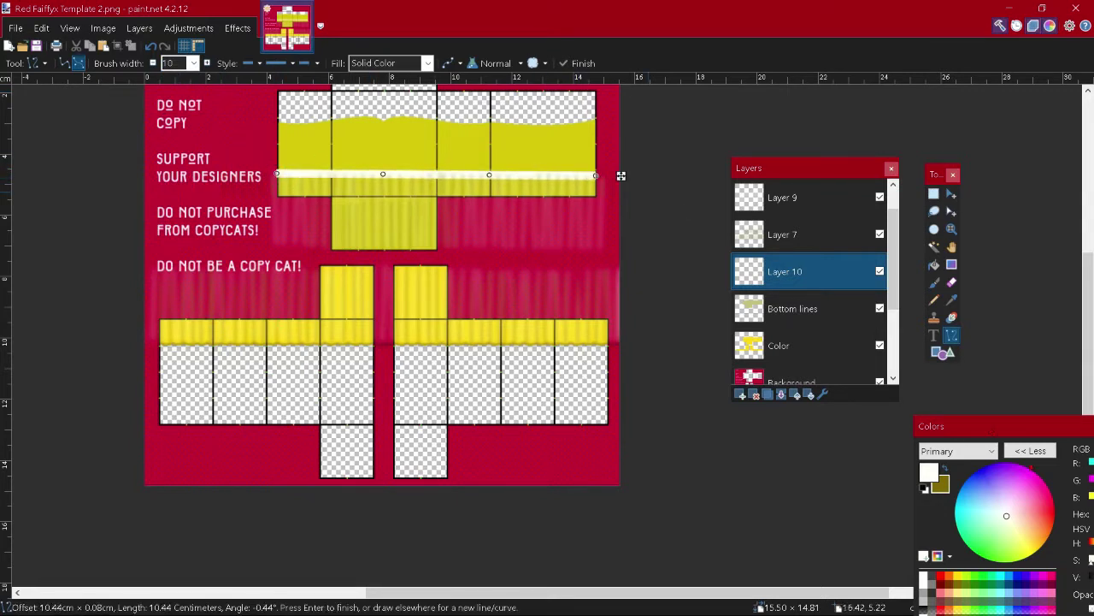
pyautogui.moveTo(1018, 532); pyautogui.dragTo(1032, 545)
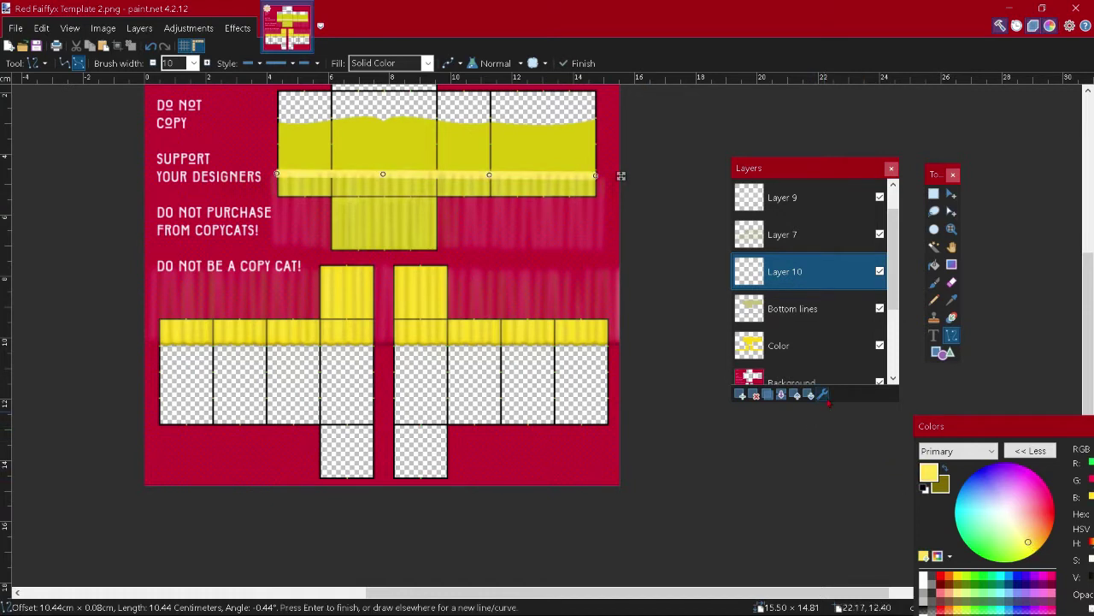
pyautogui.click(823, 394)
pyautogui.click(479, 318)
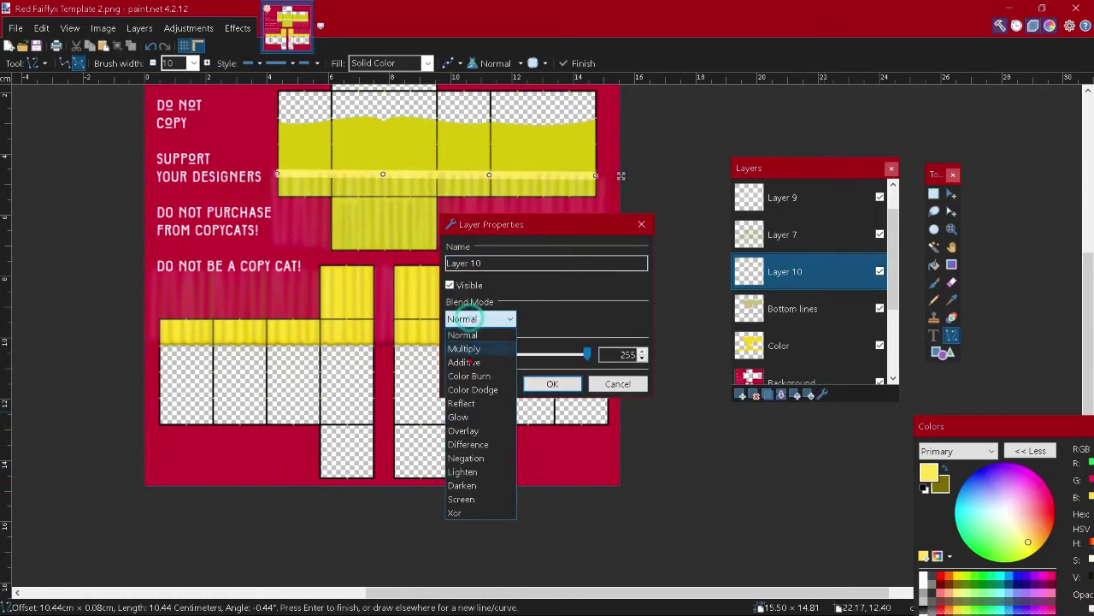
# - Blend Layer 10 in Overlay mode at opacity 58 and commit the line
pyautogui.click(462, 430)
pyautogui.moveTo(586, 354); pyautogui.dragTo(494, 354)
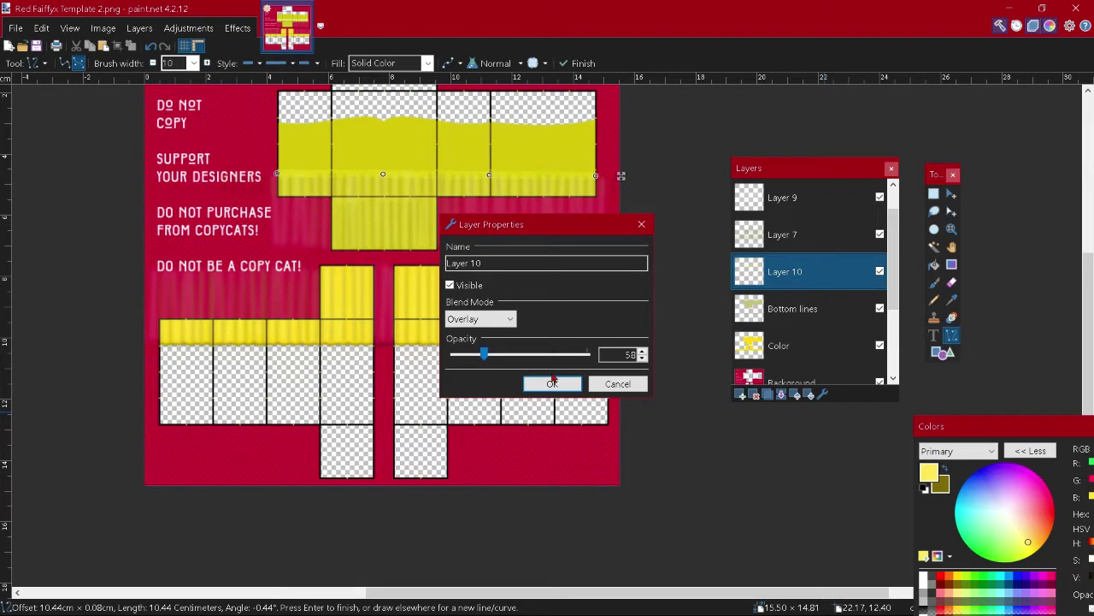
pyautogui.click(552, 382)
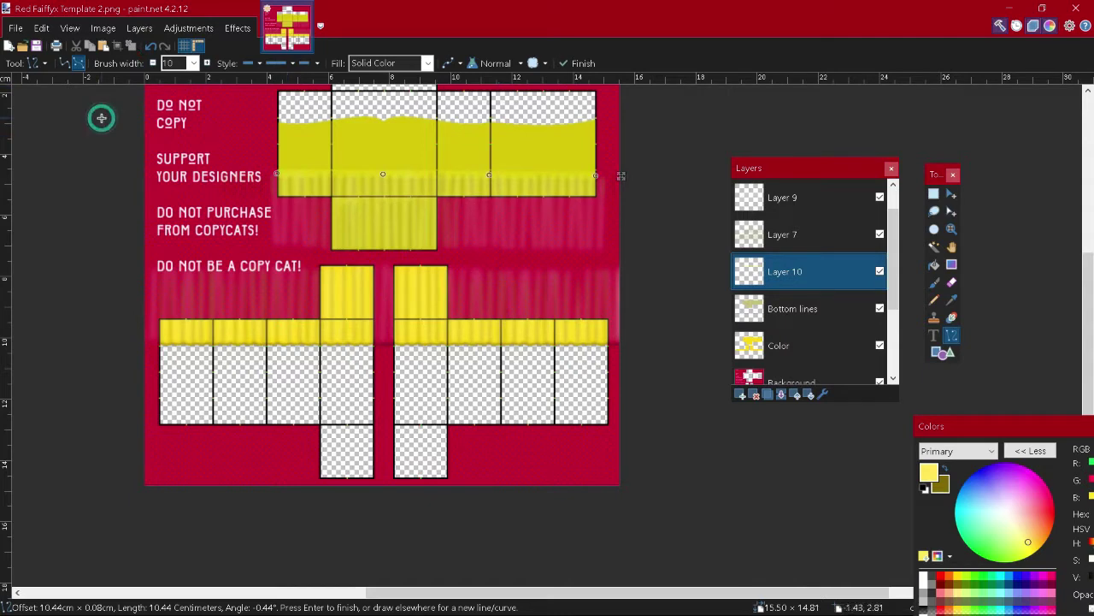
pyautogui.press('Return')
# - Zoom the view in on the yellow torso panels near the neck
pyautogui.scroll(2, 349, 284)
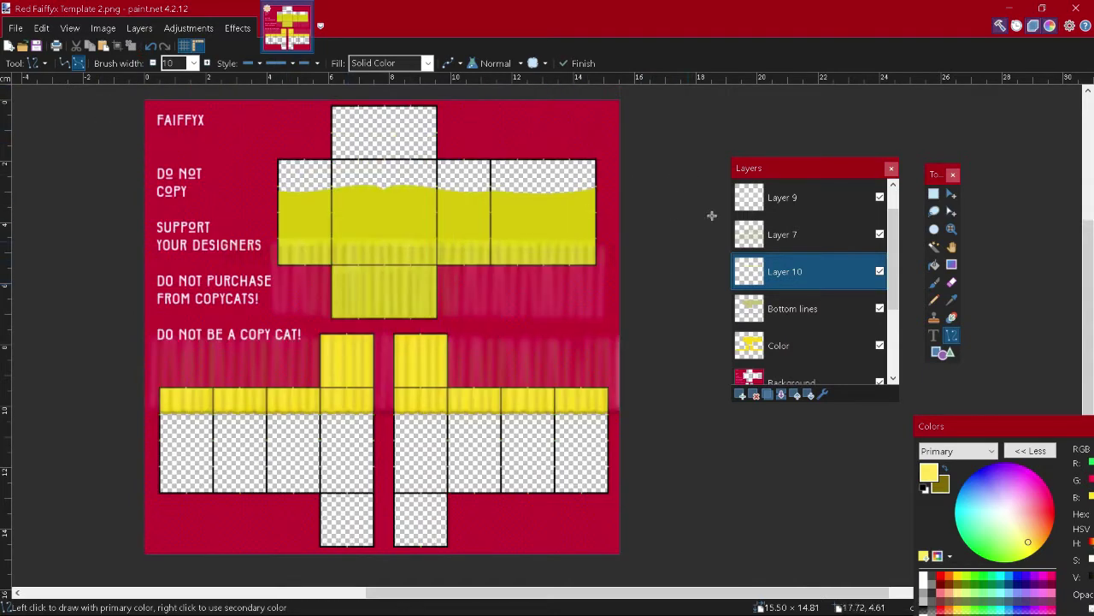
pyautogui.moveTo(769, 167); pyautogui.dragTo(756, 370)
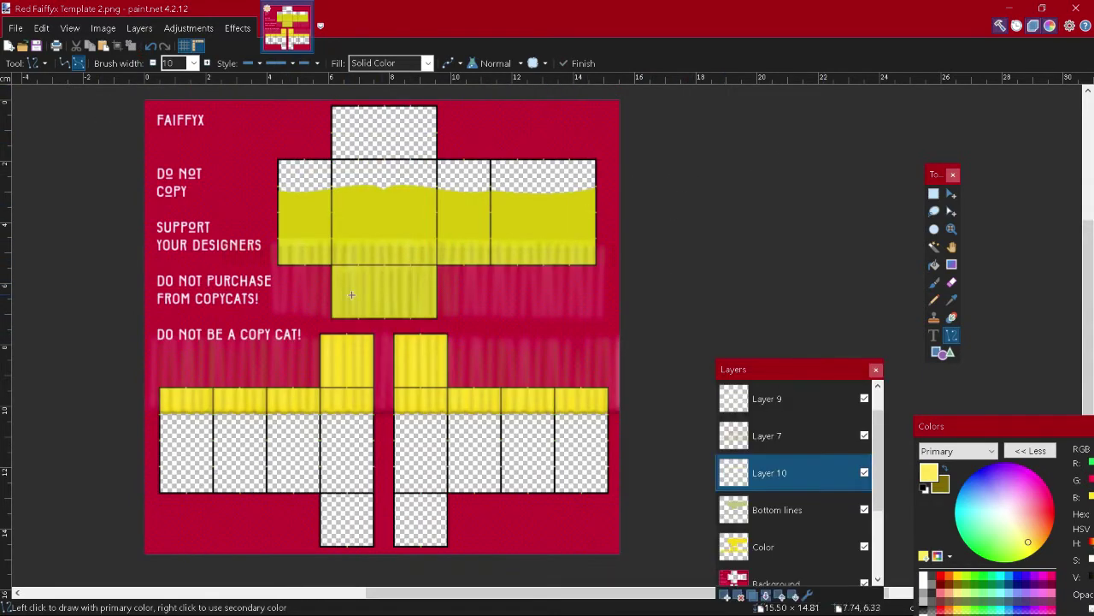
pyautogui.scroll(3, 338, 290)
pyautogui.scroll(4, 323, 300)
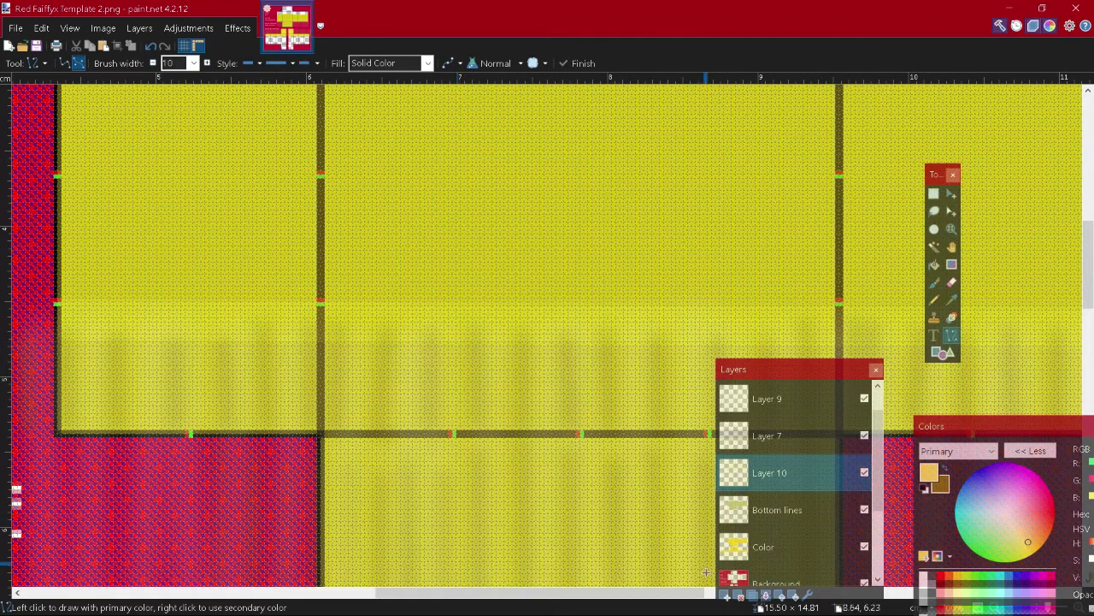
# - Add Layer 11 and draw a 2-pixel curved highlight stroke on the yellow torso panel
pyautogui.hotkey('ctrl', 'shift', 'n')
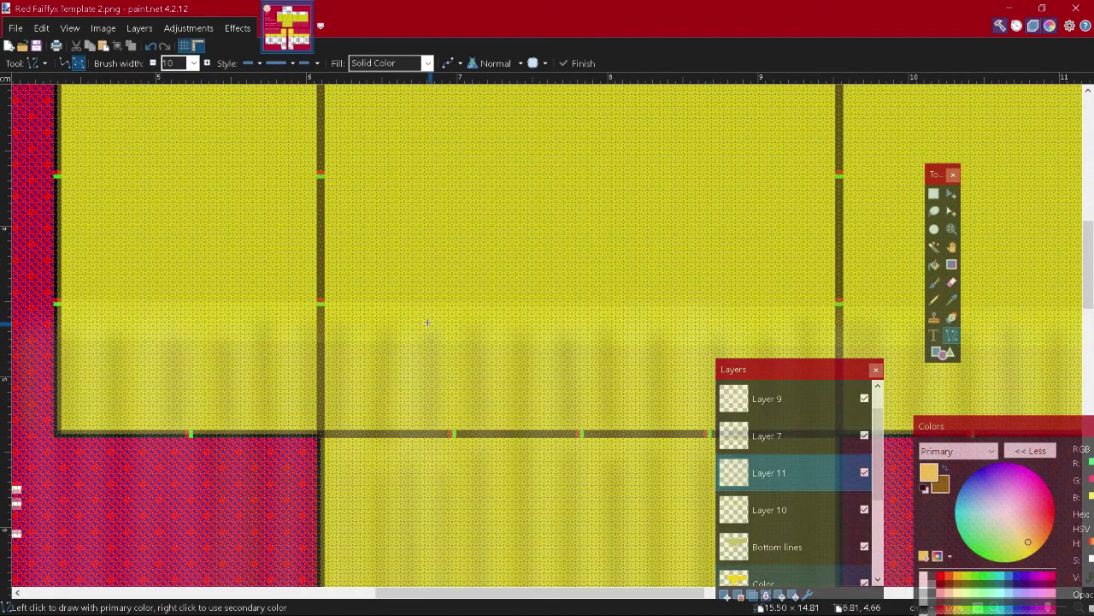
pyautogui.moveTo(410, 304); pyautogui.dragTo(458, 348)
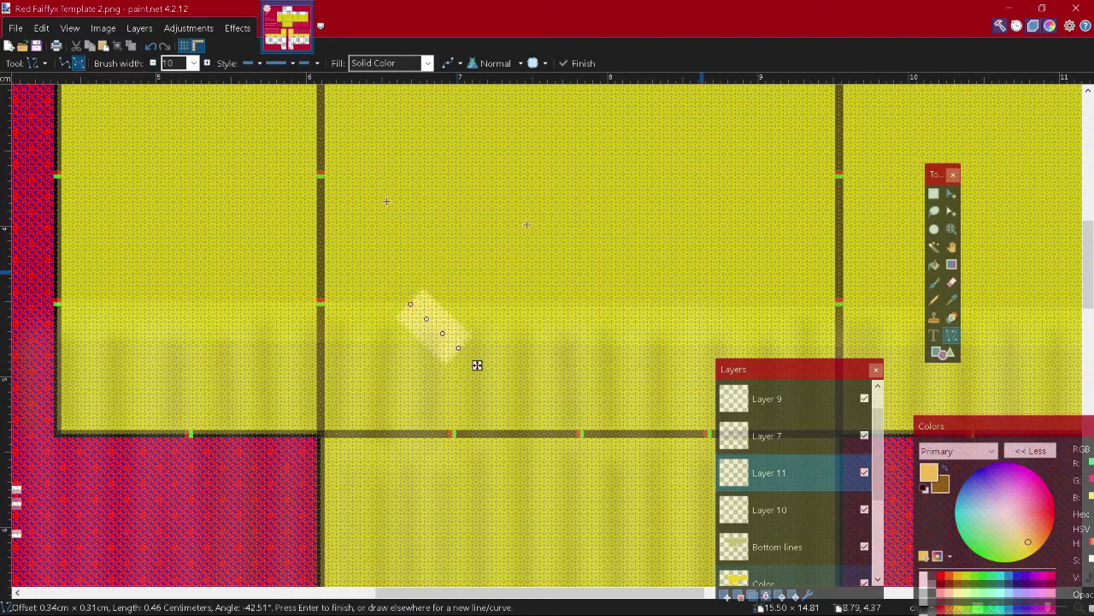
pyautogui.click(194, 63)
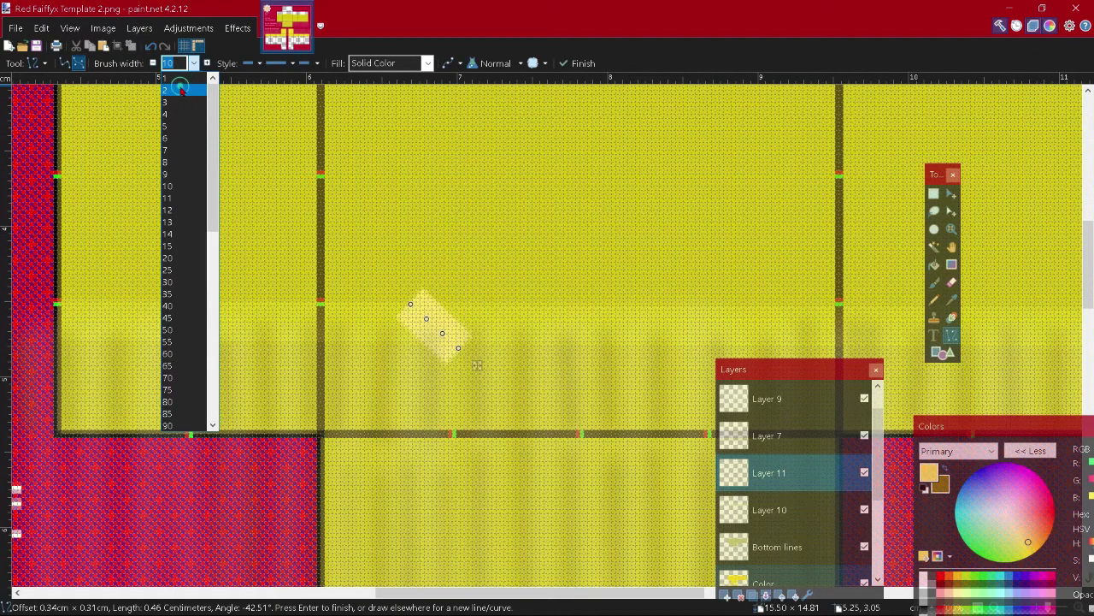
pyautogui.click(179, 91)
pyautogui.moveTo(422, 317); pyautogui.dragTo(358, 333)
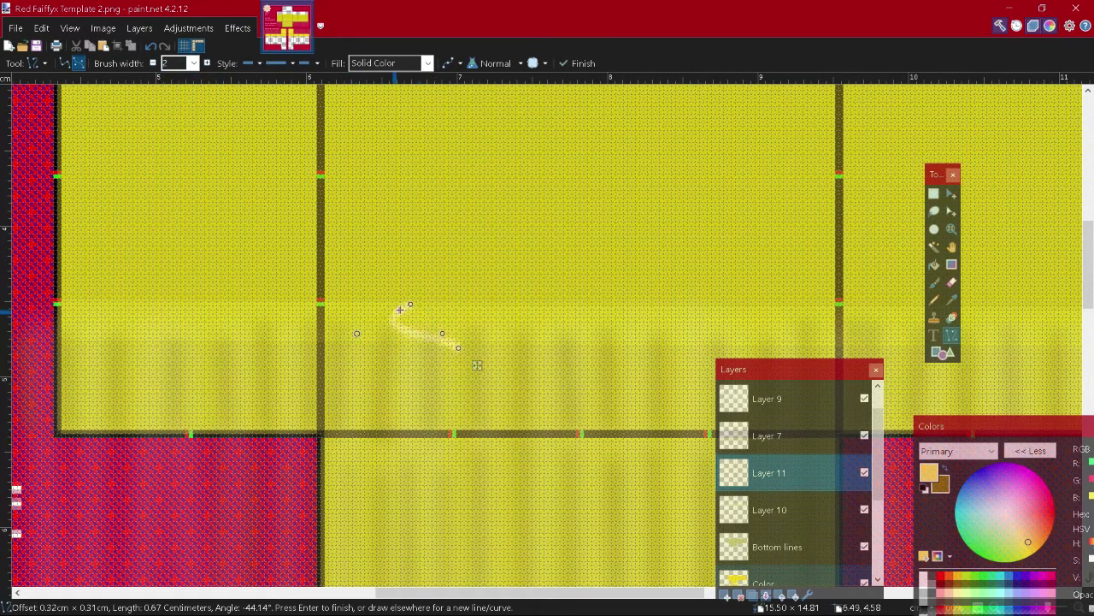